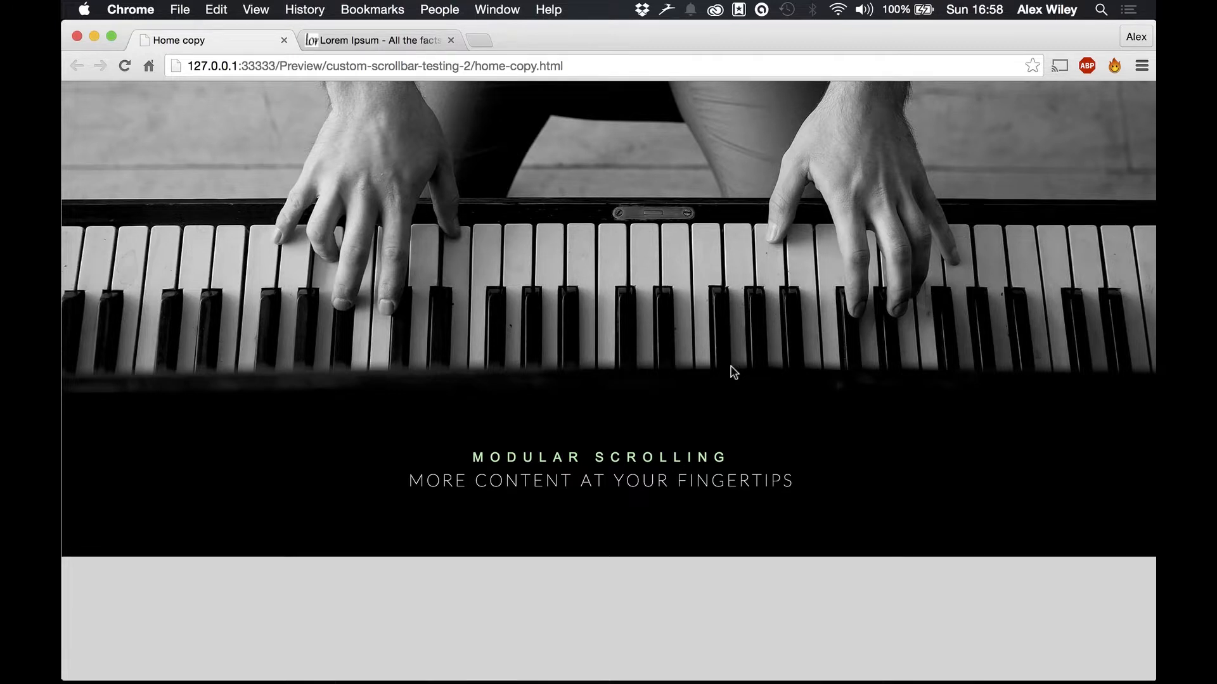
- Examine the demo page's Big Content section and how its text container scrolls vertically with the custom scrollbar
scroll(992, 551, "down", 5)
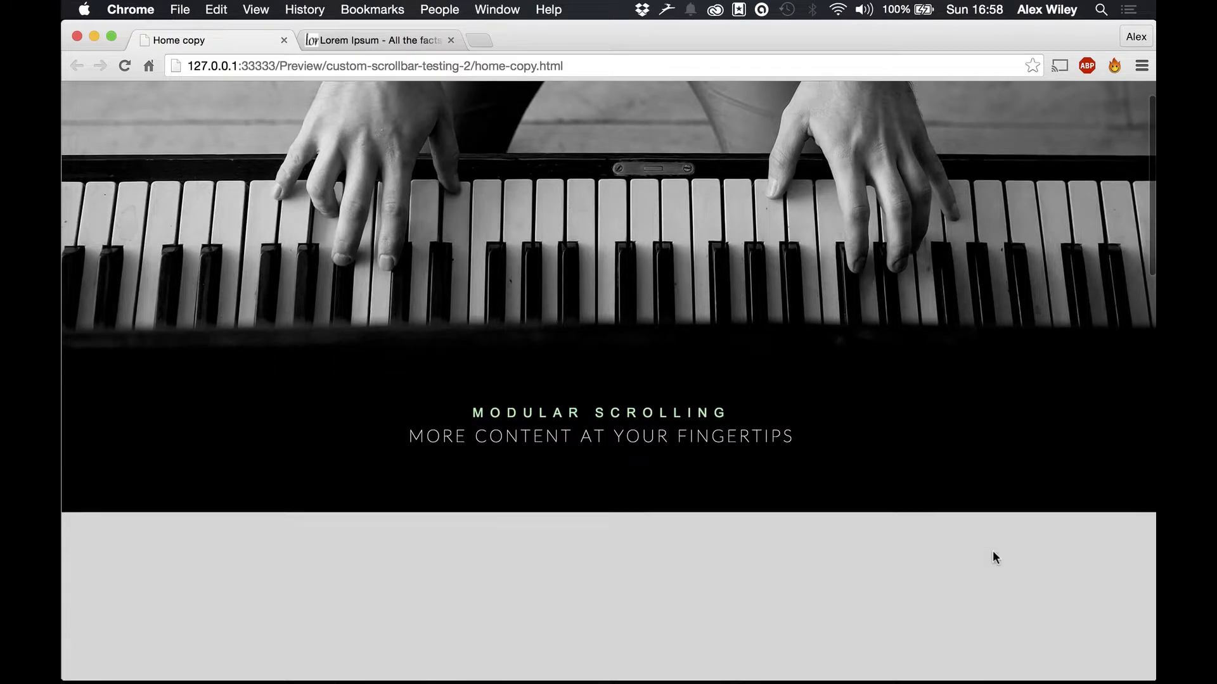
scroll(993, 551, "down", 5)
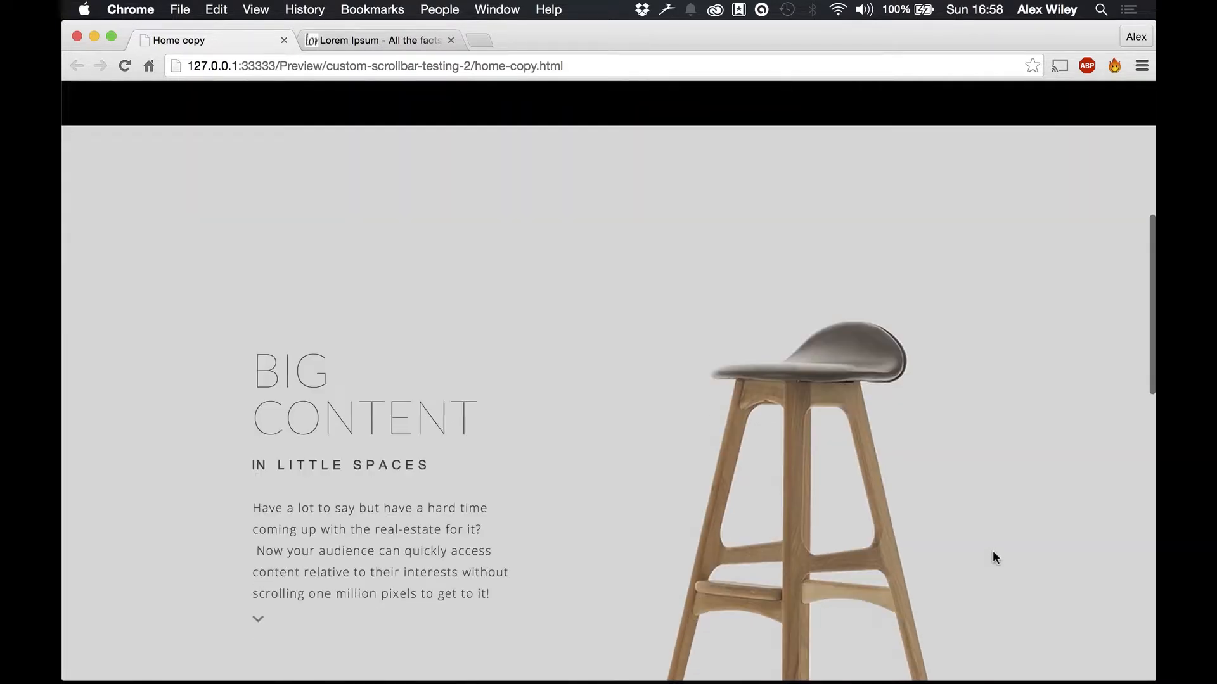
scroll(992, 552, "down", 2)
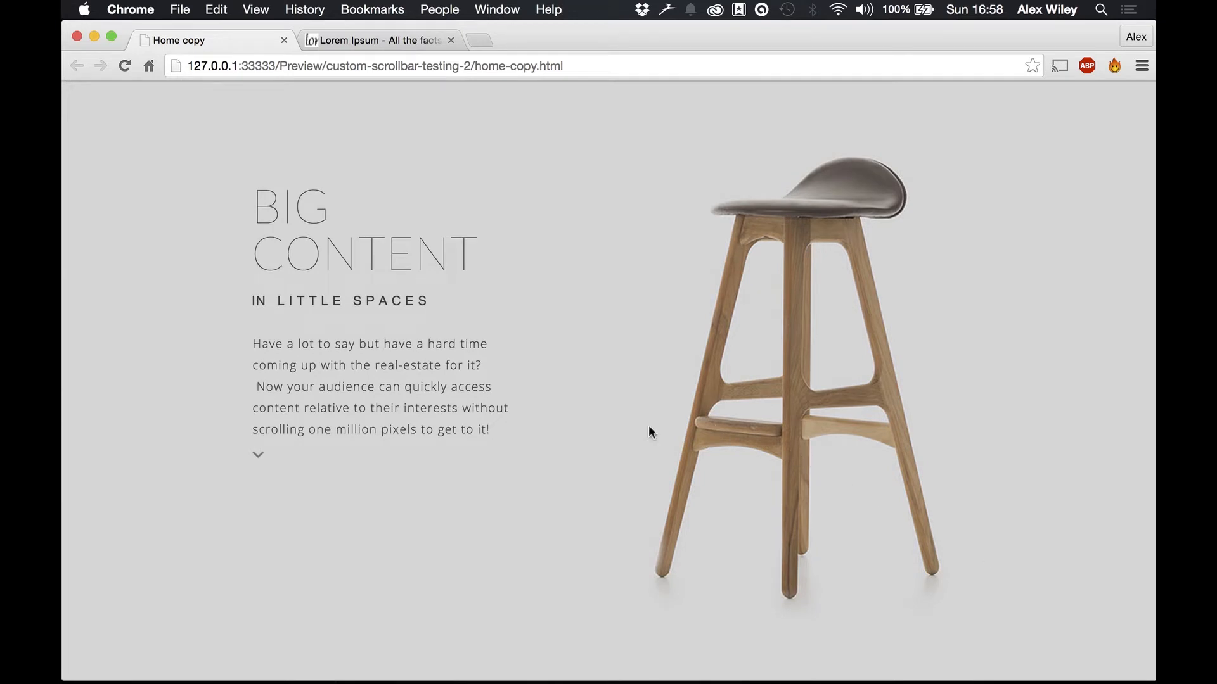
mouse_move(442, 400)
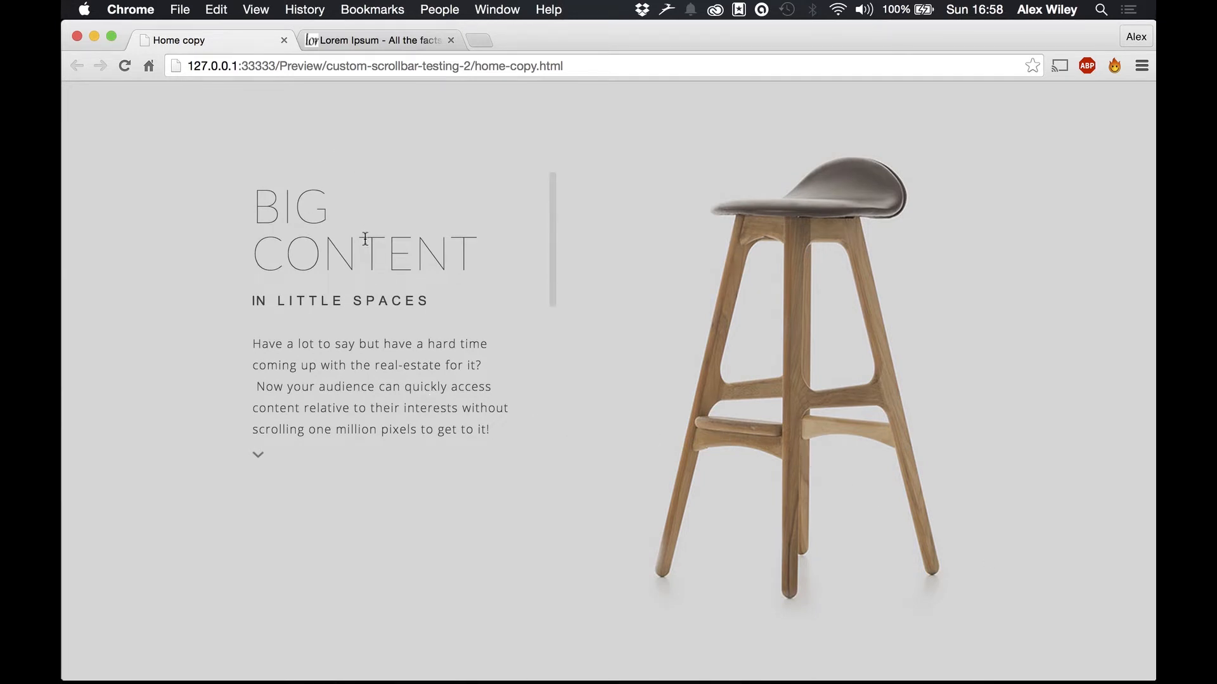
left_click_drag(551, 215, 552, 247)
left_click(515, 273)
scroll(515, 275, "down", 10)
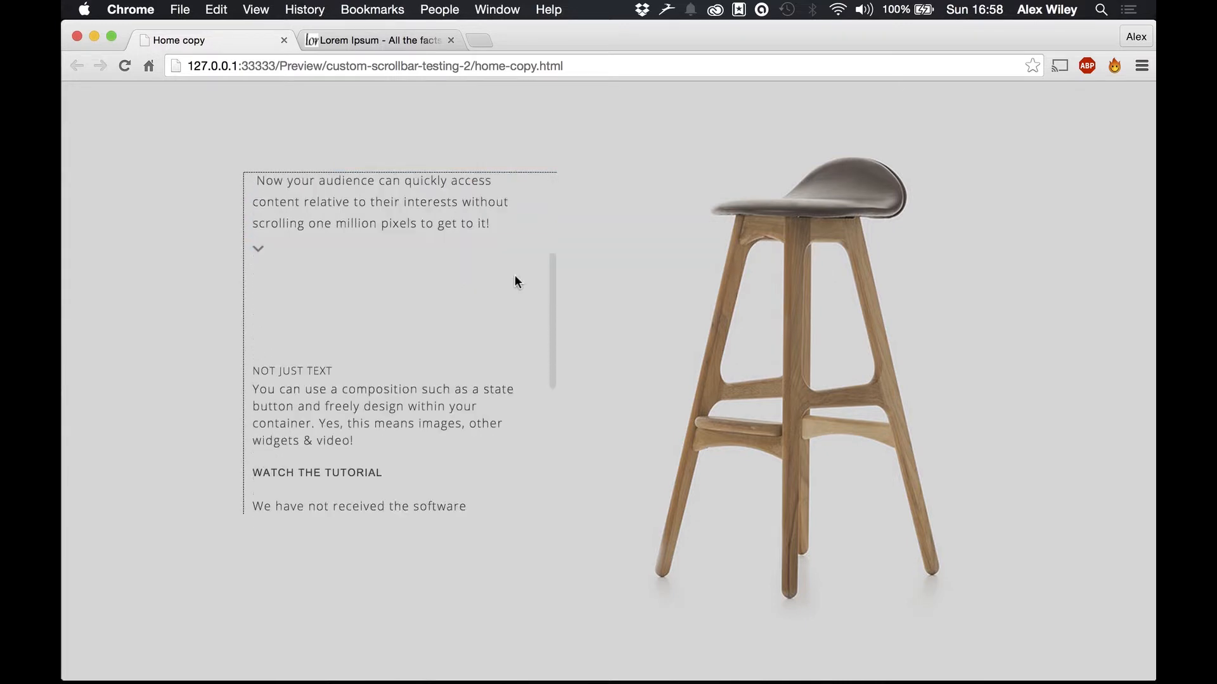
scroll(462, 372, "down", 5)
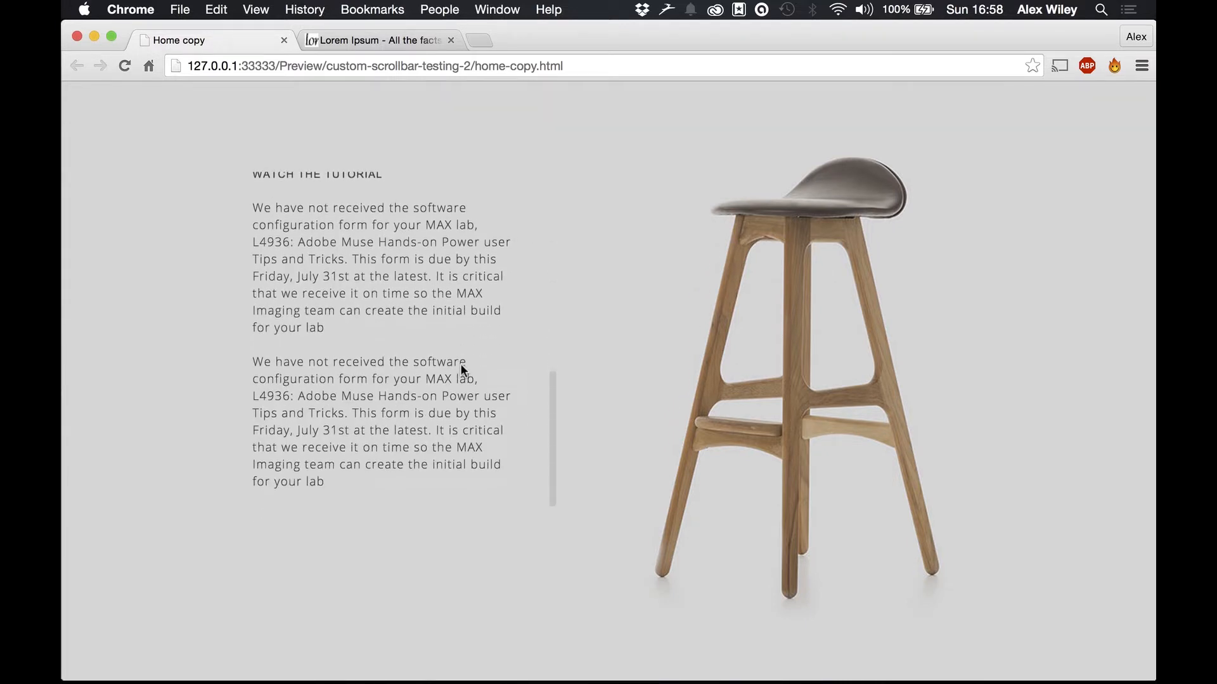
- Examine the demo page's Get Horizontal section and how its row of circular images scrolls sideways
scroll(1047, 526, "down", 10)
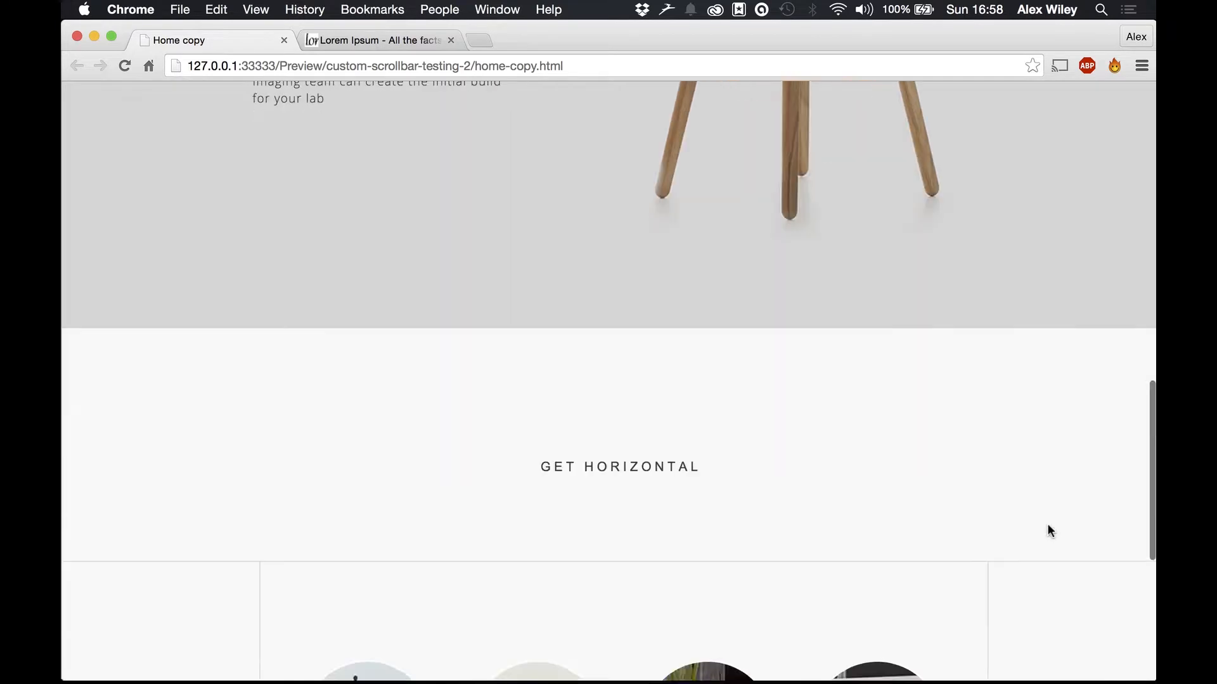
scroll(1047, 526, "down", 3)
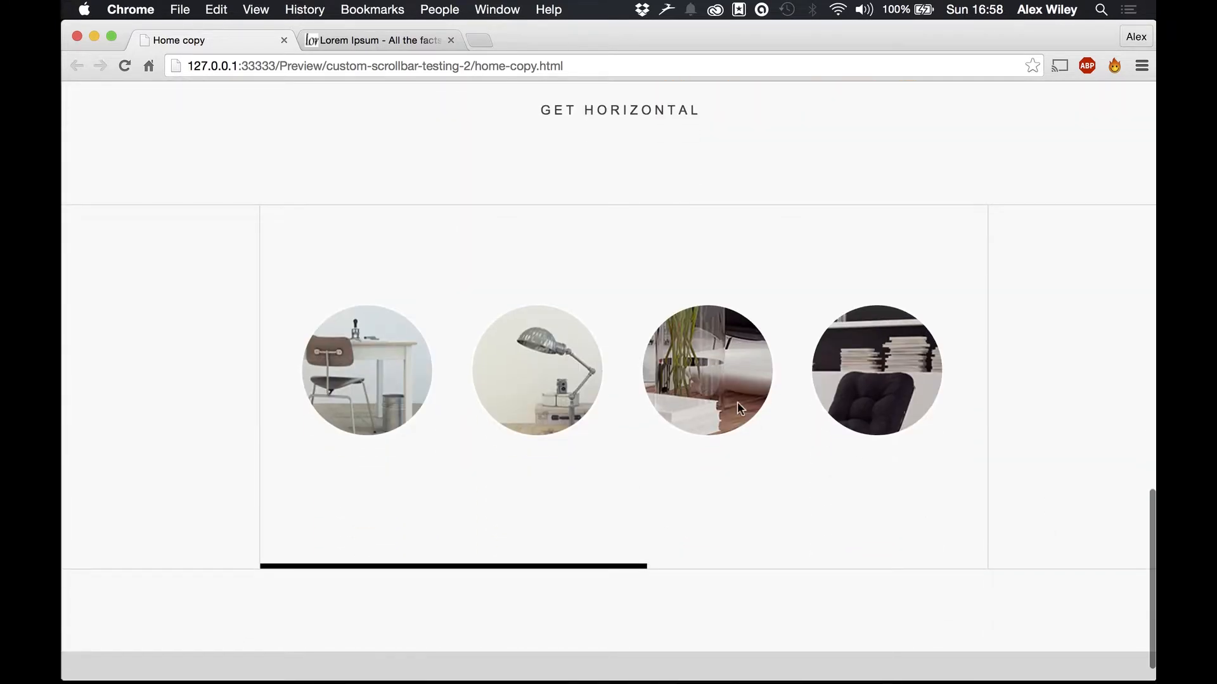
scroll(634, 346, "up", 2)
scroll(634, 346, "right", 5)
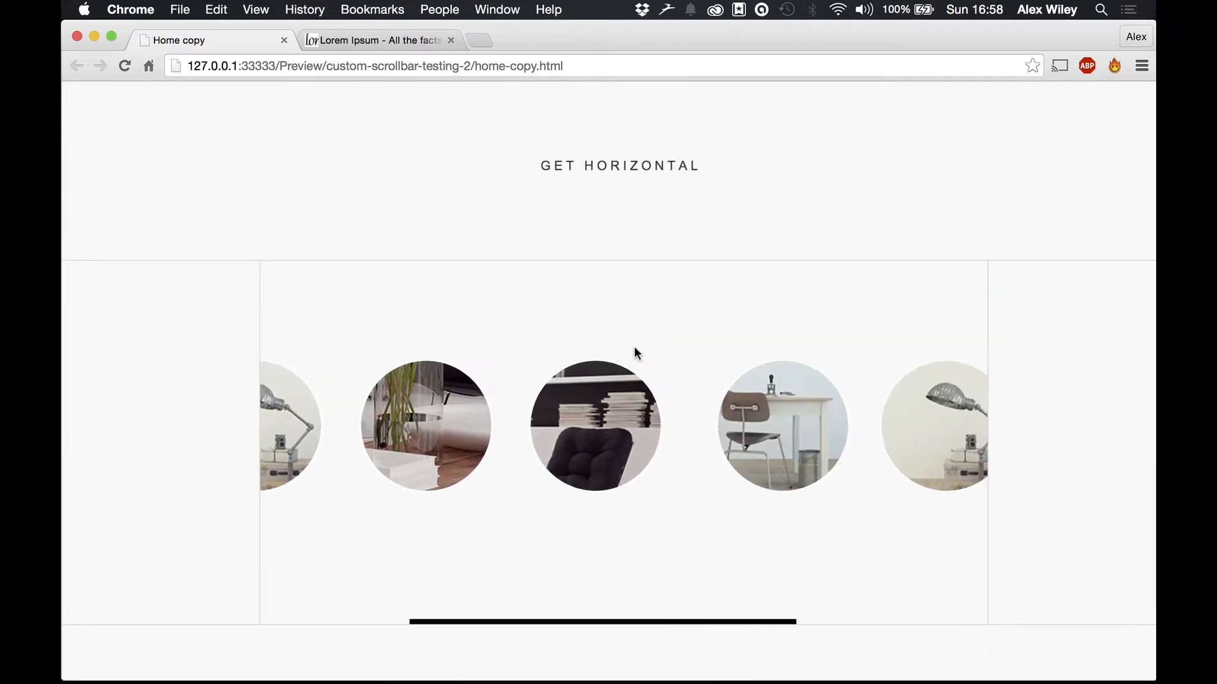
scroll(637, 352, "right", 5)
scroll(636, 353, "down", 1)
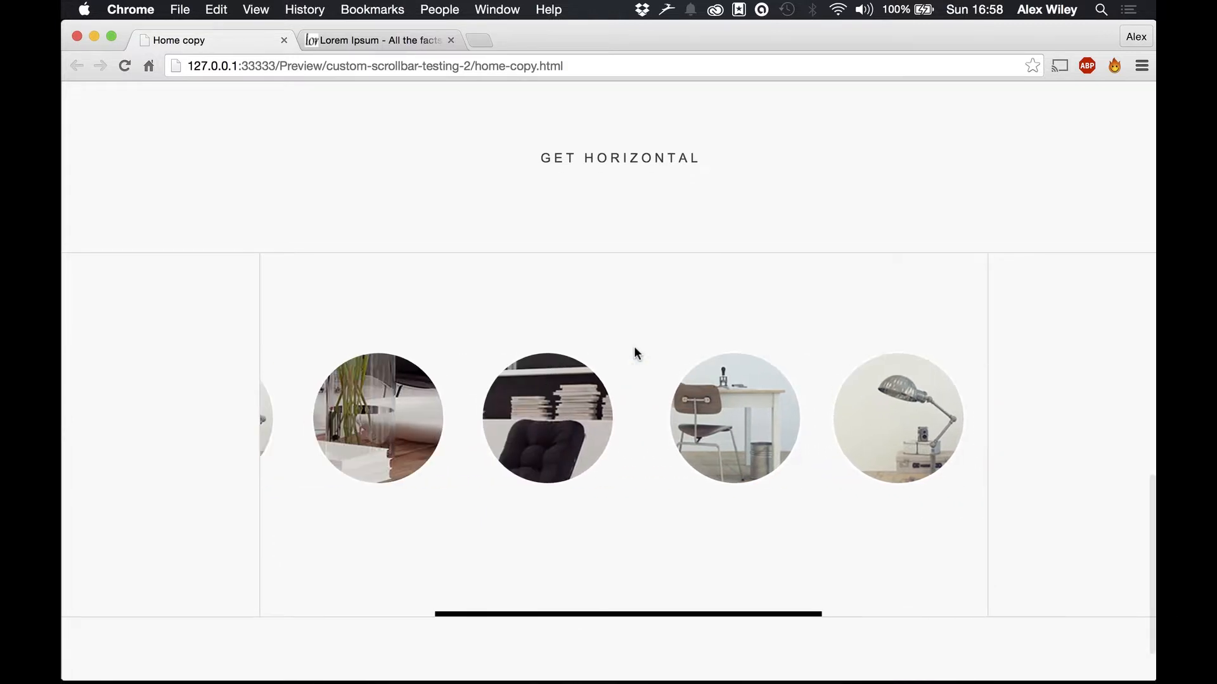
scroll(635, 349, "left", 5)
scroll(636, 353, "up", 3)
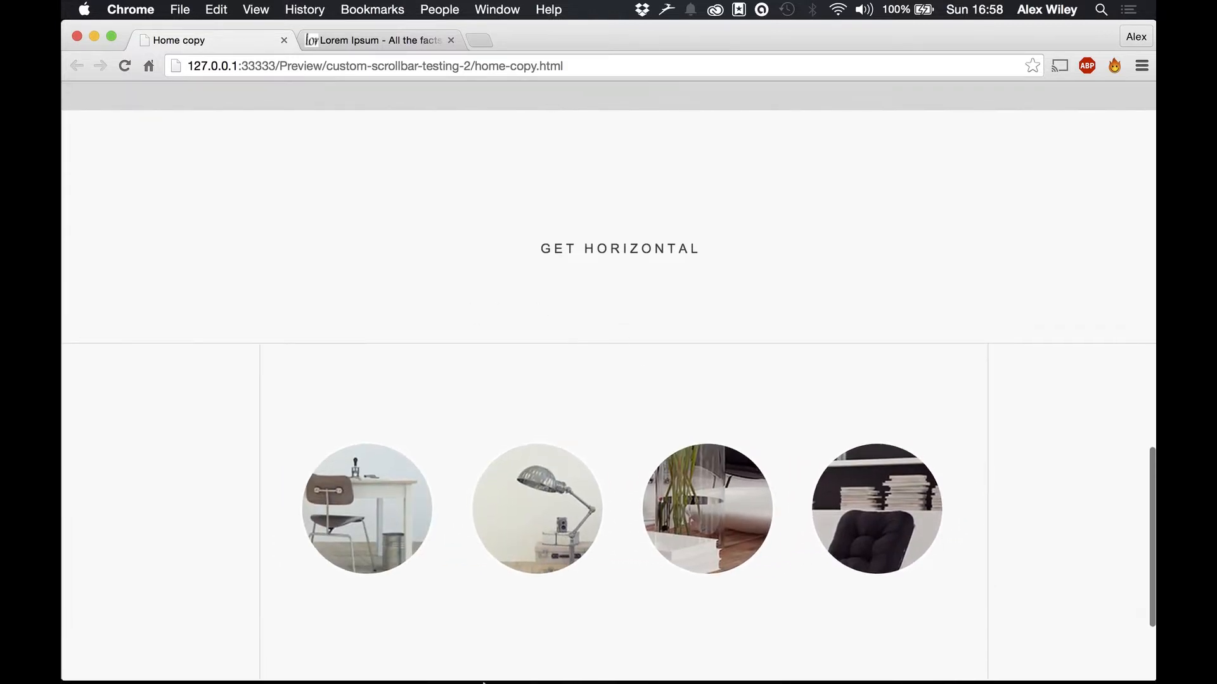
- Switch to Adobe Muse and draw a tall text frame about 400 px wide in the middle of the Home page
left_click(503, 657)
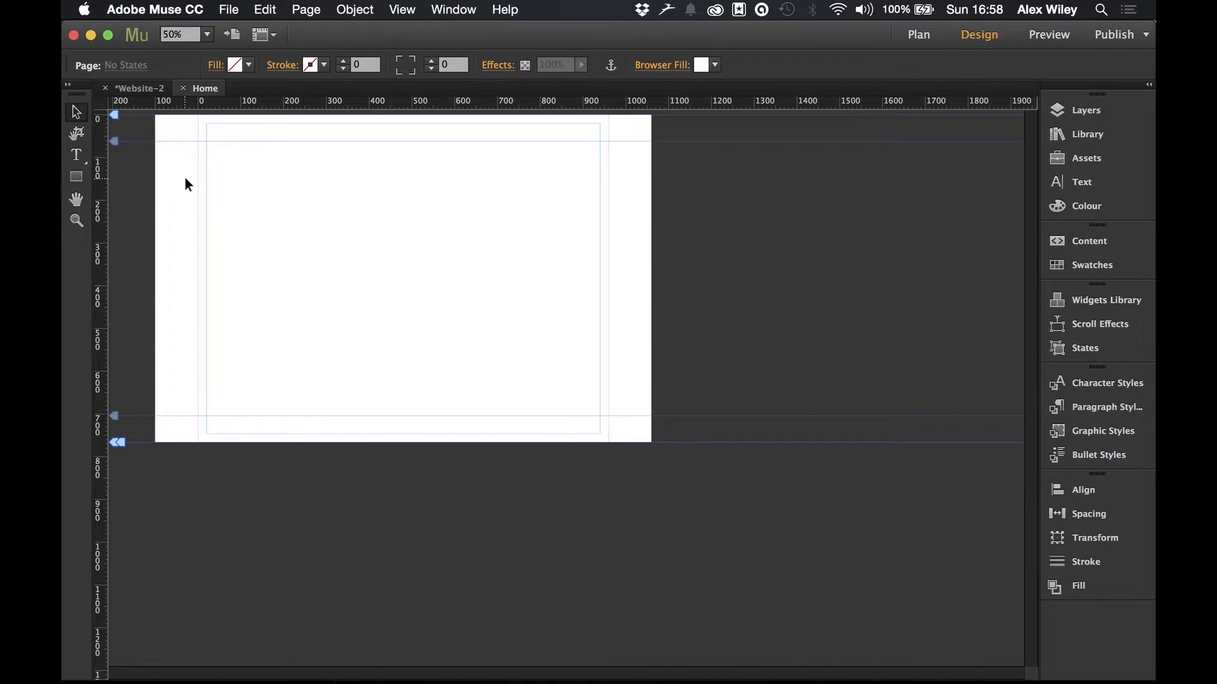
left_click(77, 155)
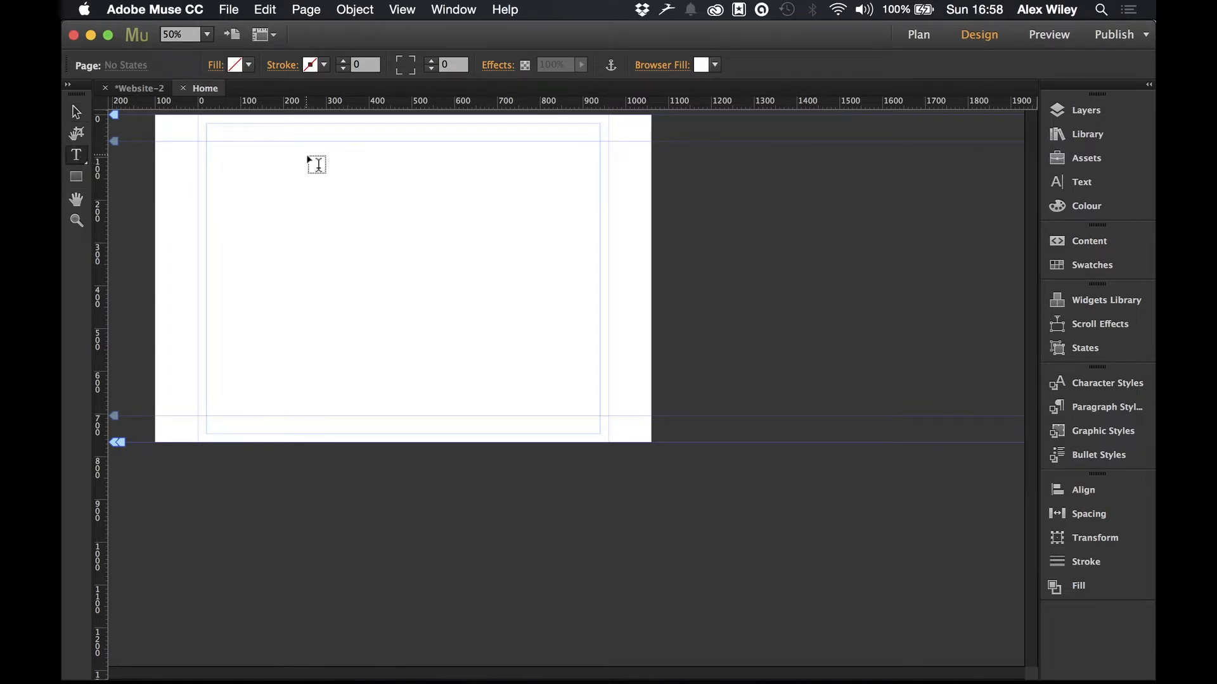
left_click_drag(298, 152, 468, 397)
- Fill the text frame with the Lorem Ipsum paragraph copied from the Lorem Ipsum website in Chrome
mouse_move(263, 675)
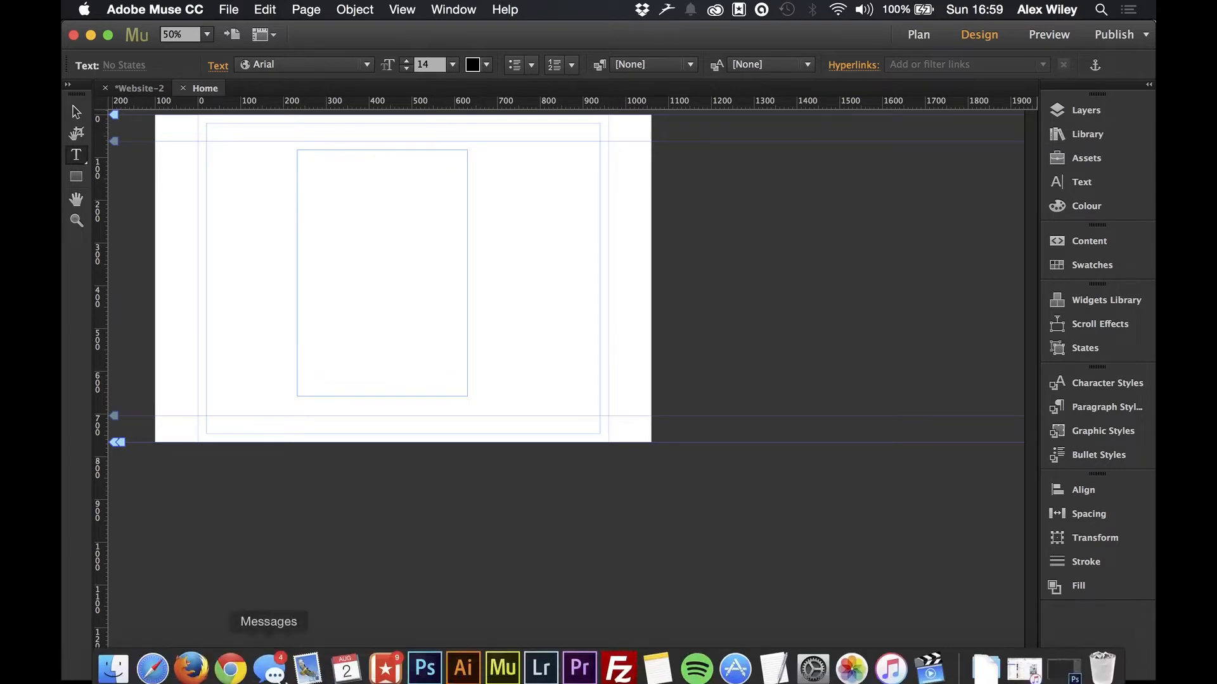
left_click(231, 660)
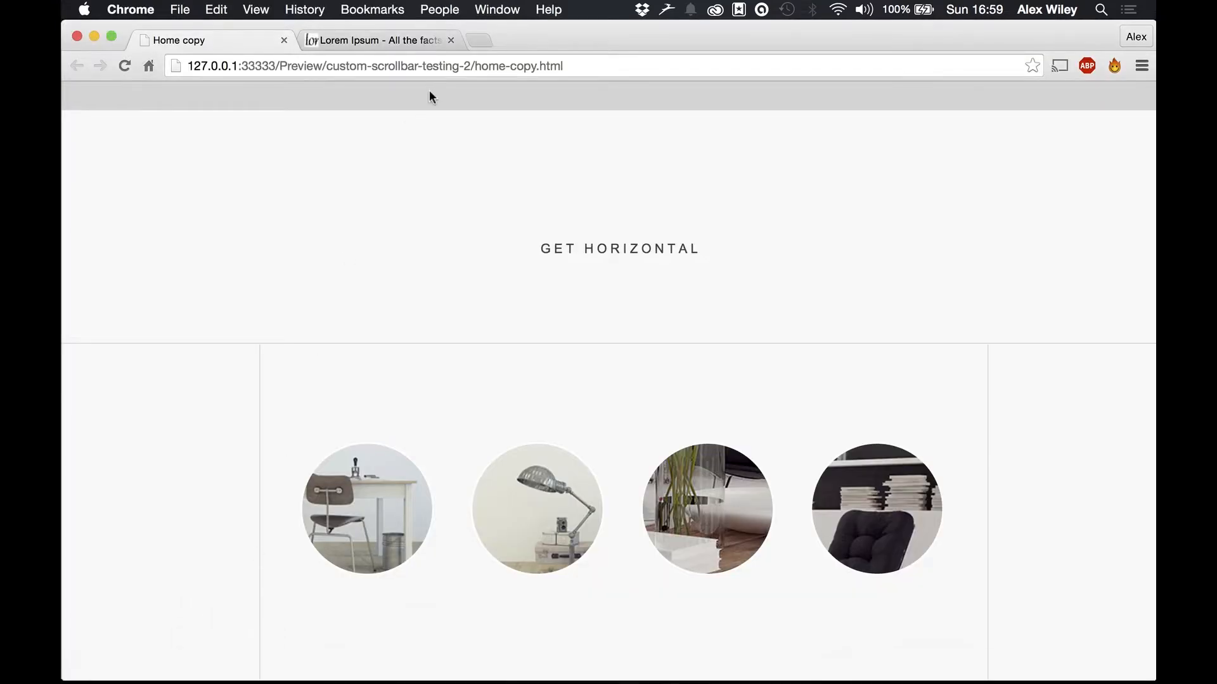
left_click(400, 39)
key("super+Tab")
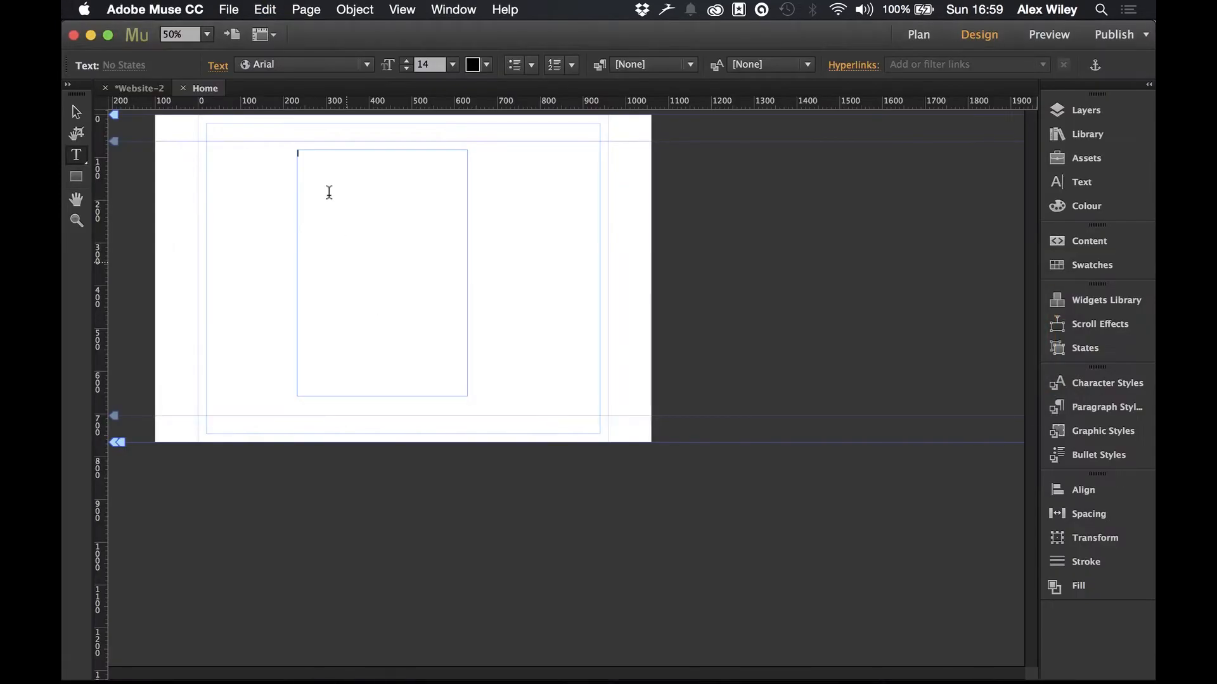
key("super+v")
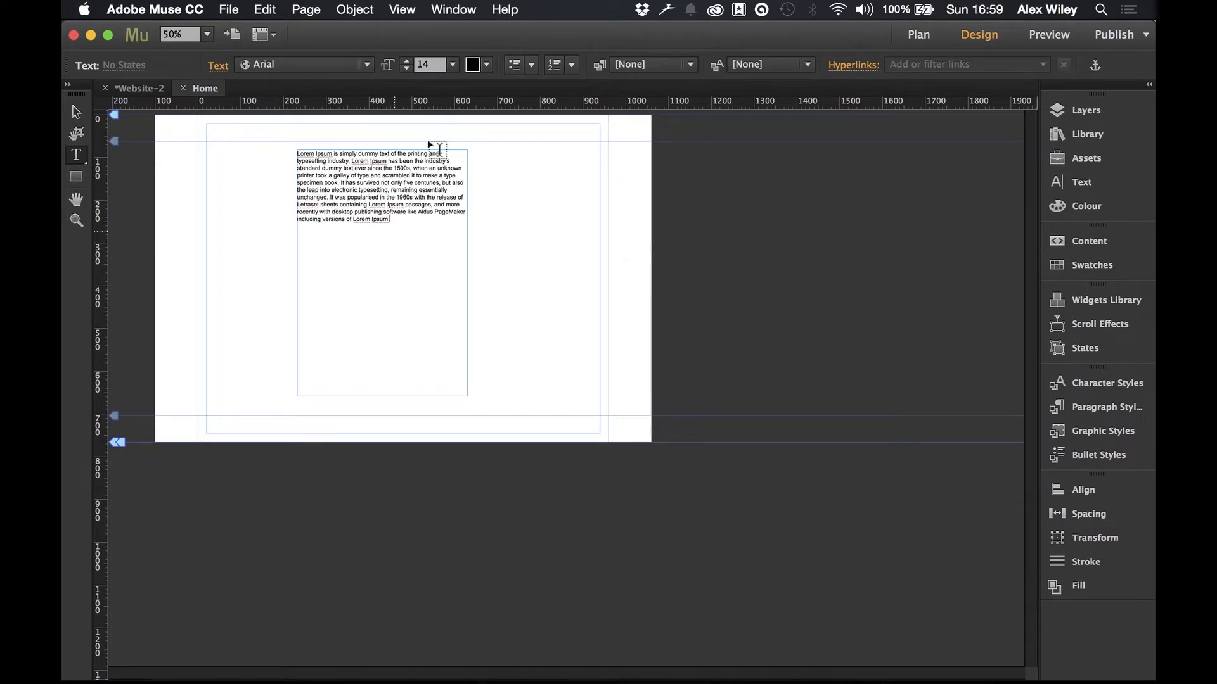
- Place the image of the black chair and stacked papers on the page, beyond the text frame's right edge
left_click(76, 112)
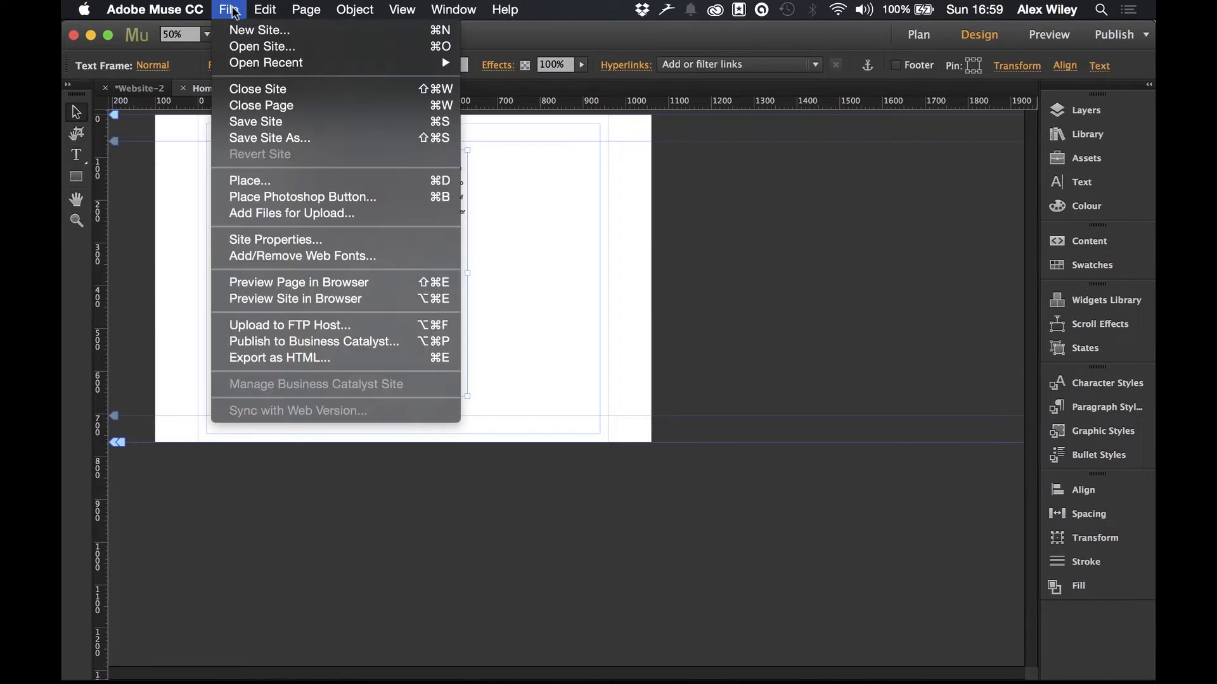
left_click(228, 9)
left_click(250, 181)
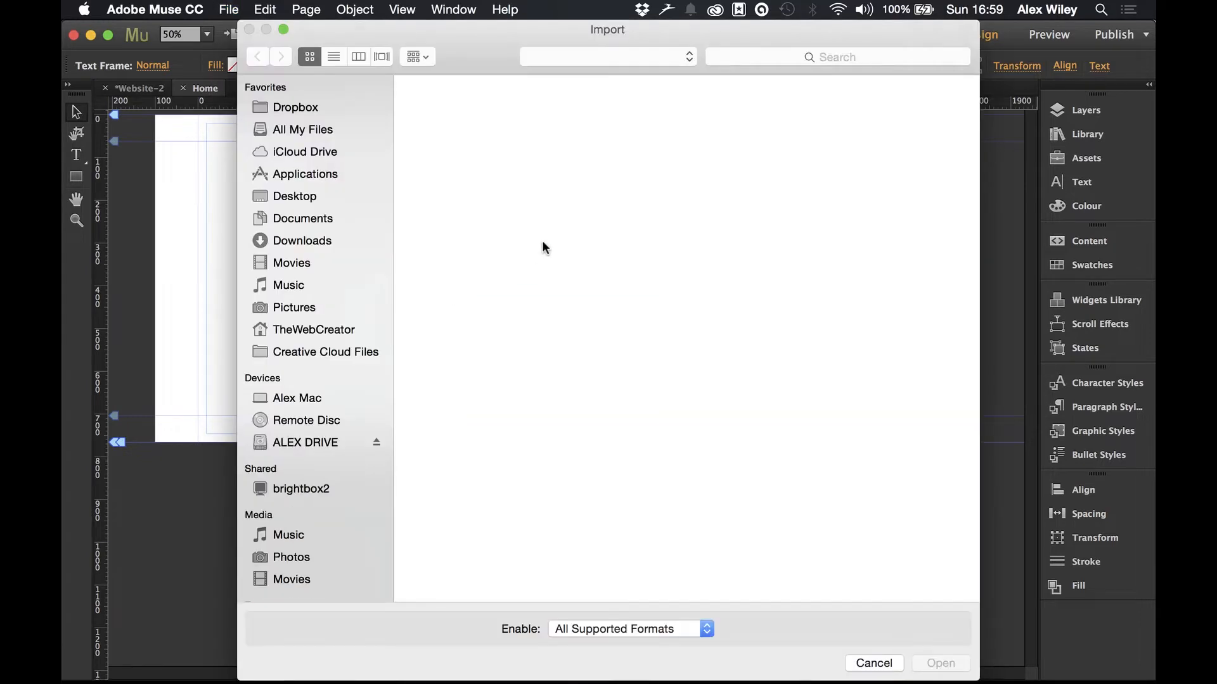
double_click(454, 115)
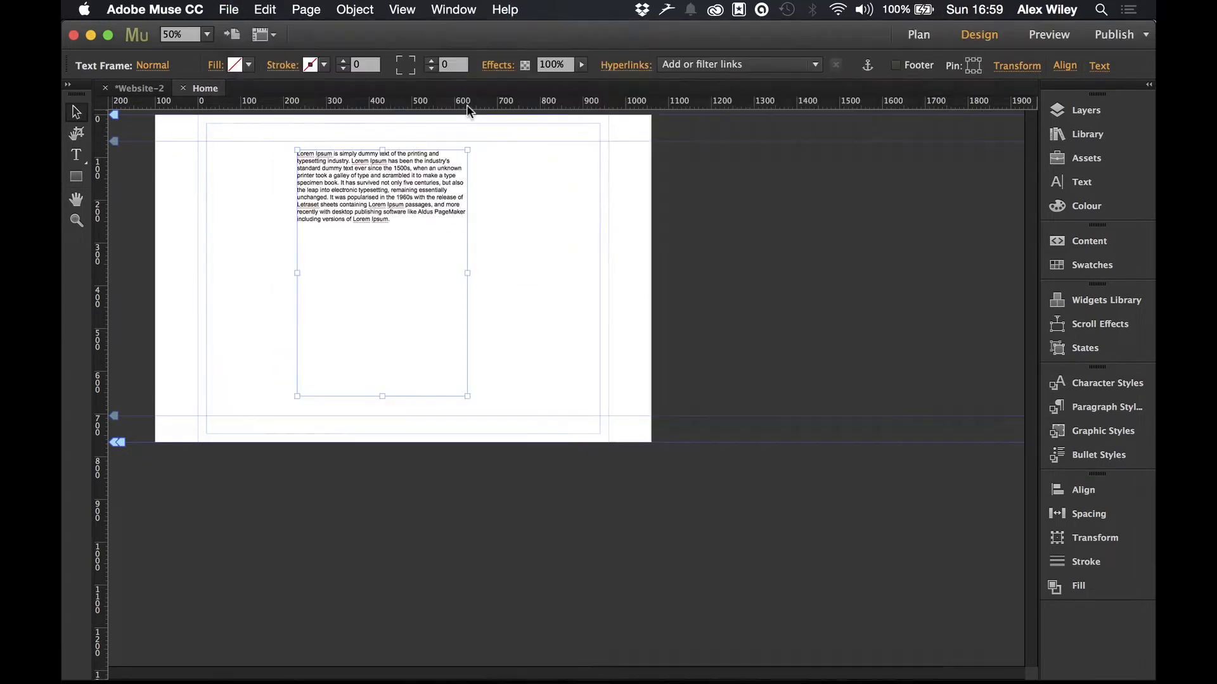
left_click_drag(527, 224, 642, 317)
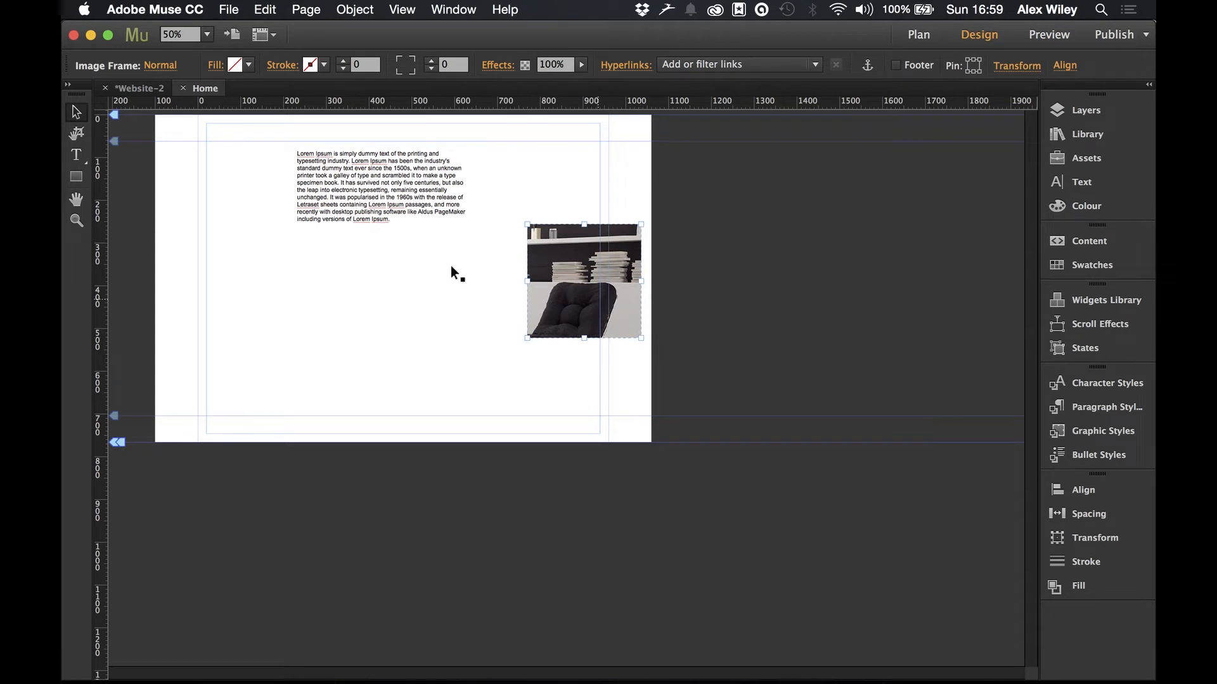
- Cut the chair image and paste it inline in the text frame, below the Lorem Ipsum paragraph
key("Delete")
double_click(371, 253)
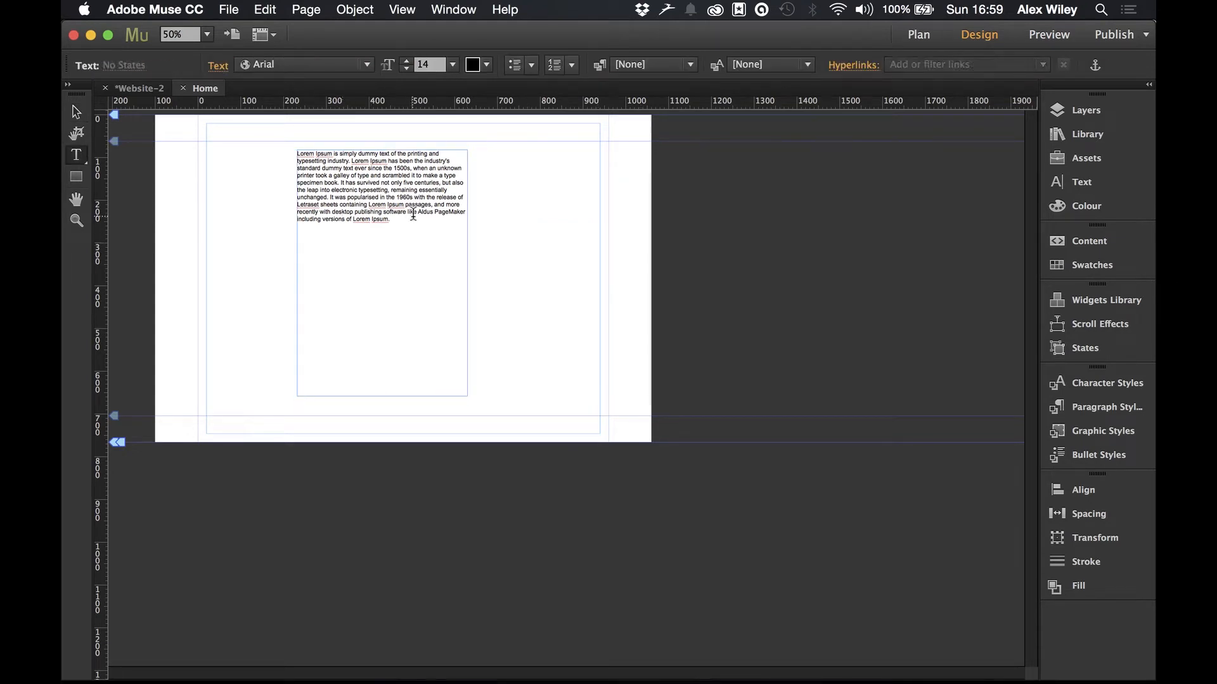
key("super+v")
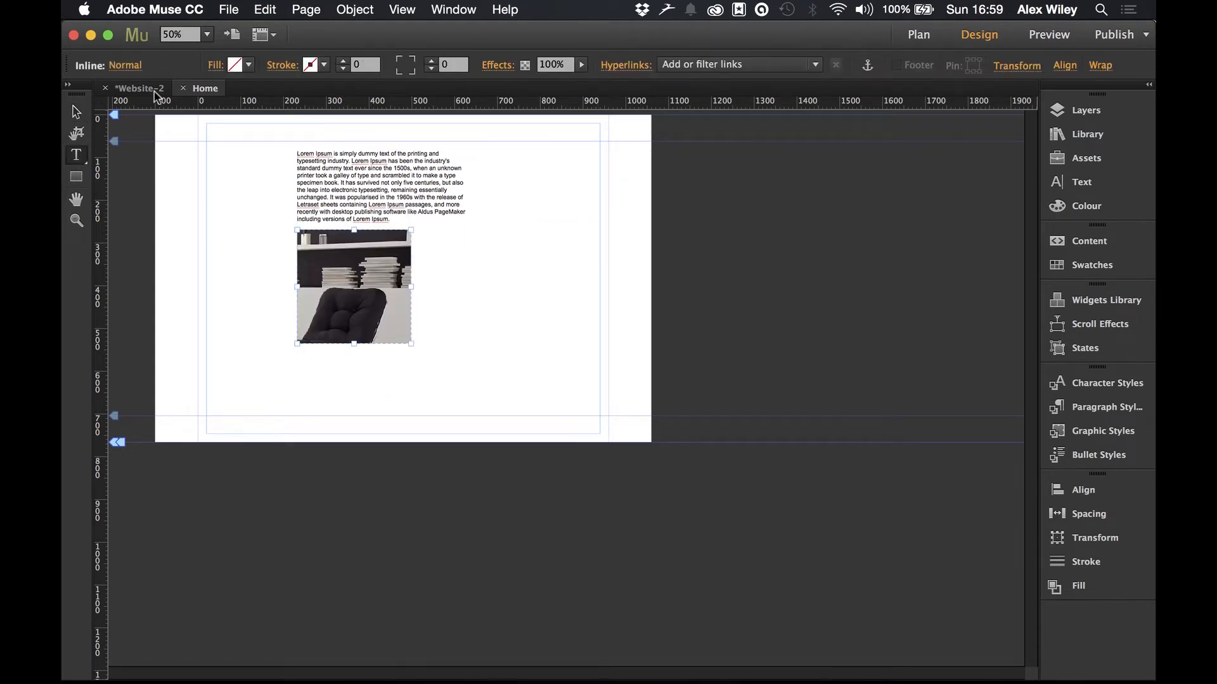
- Move the text frame with its inline image to the page's left margin
left_click(76, 112)
left_click(539, 200)
left_click_drag(394, 193, 299, 195)
left_click(493, 221)
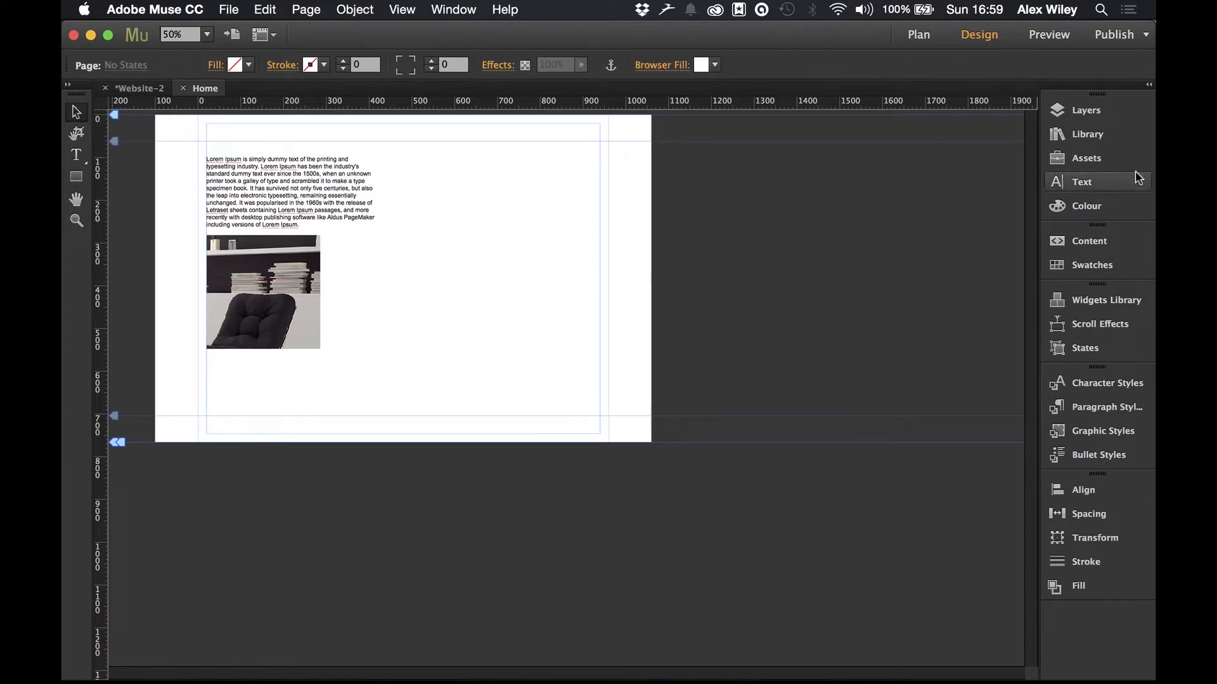
- Search the library for "scroll" and place the Custom Scrollbar widget on the page beside the text frame
left_click(1088, 134)
left_click(916, 212)
type("scroll")
left_click_drag(900, 299, 443, 147)
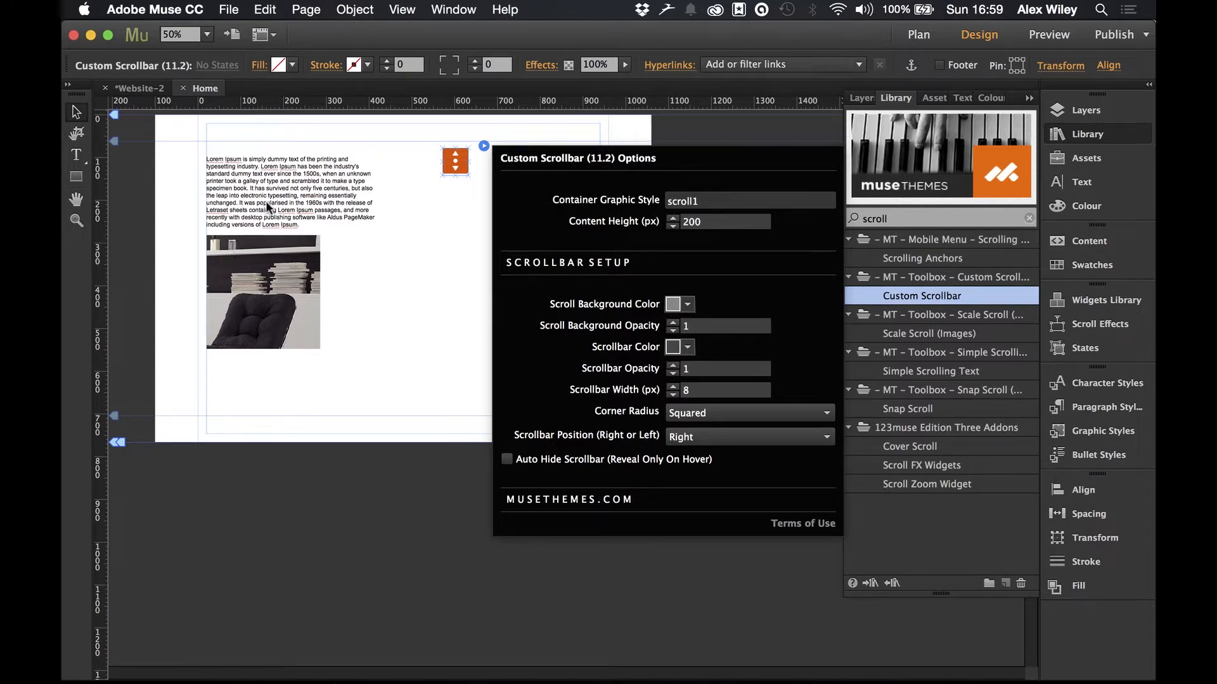
left_click(393, 259)
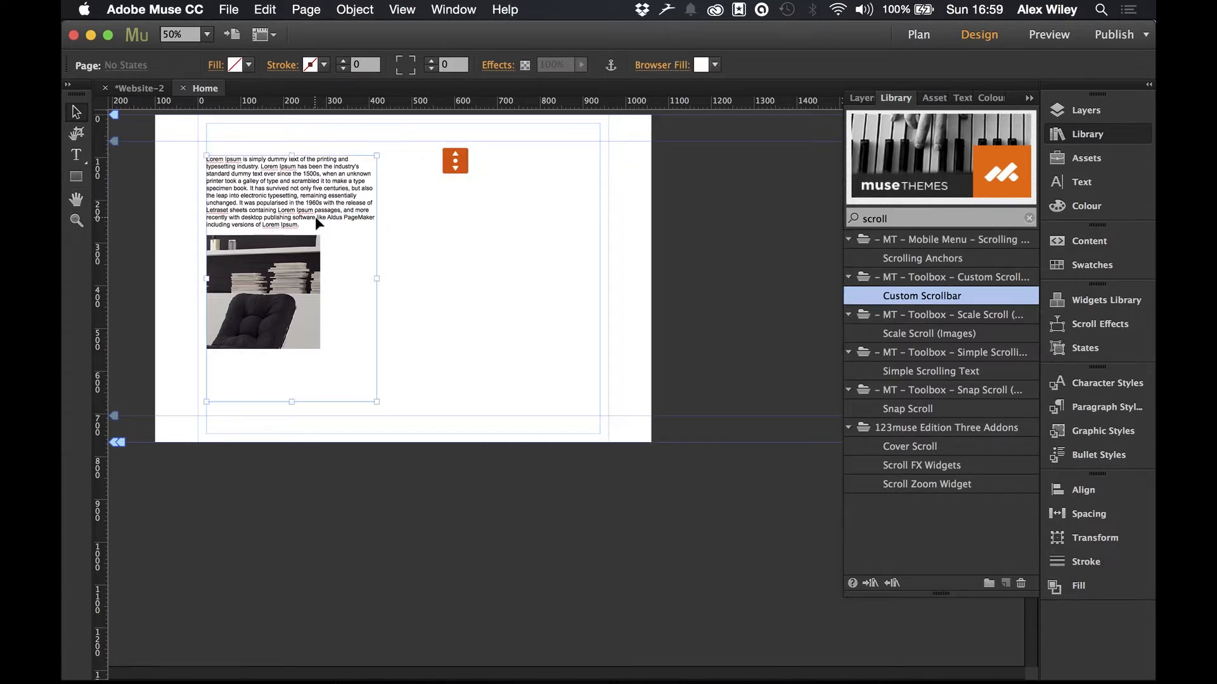
- Create a graphic style named "scroll" from the text frame
left_click(315, 216)
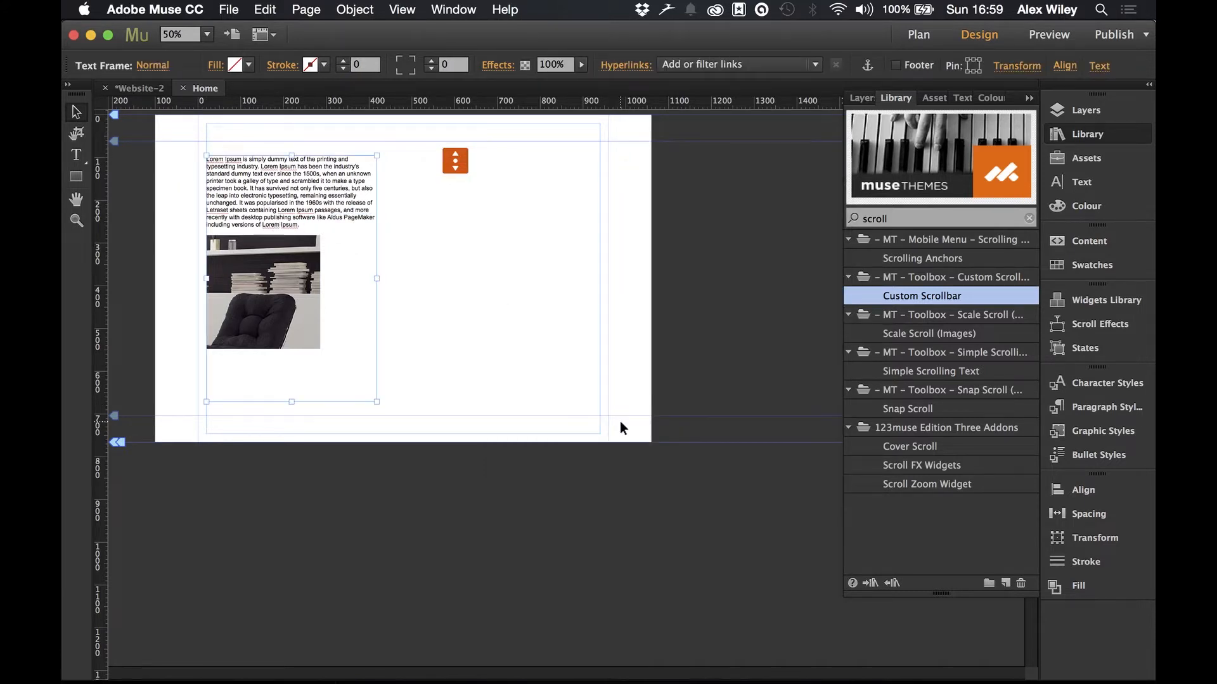
left_click(1090, 432)
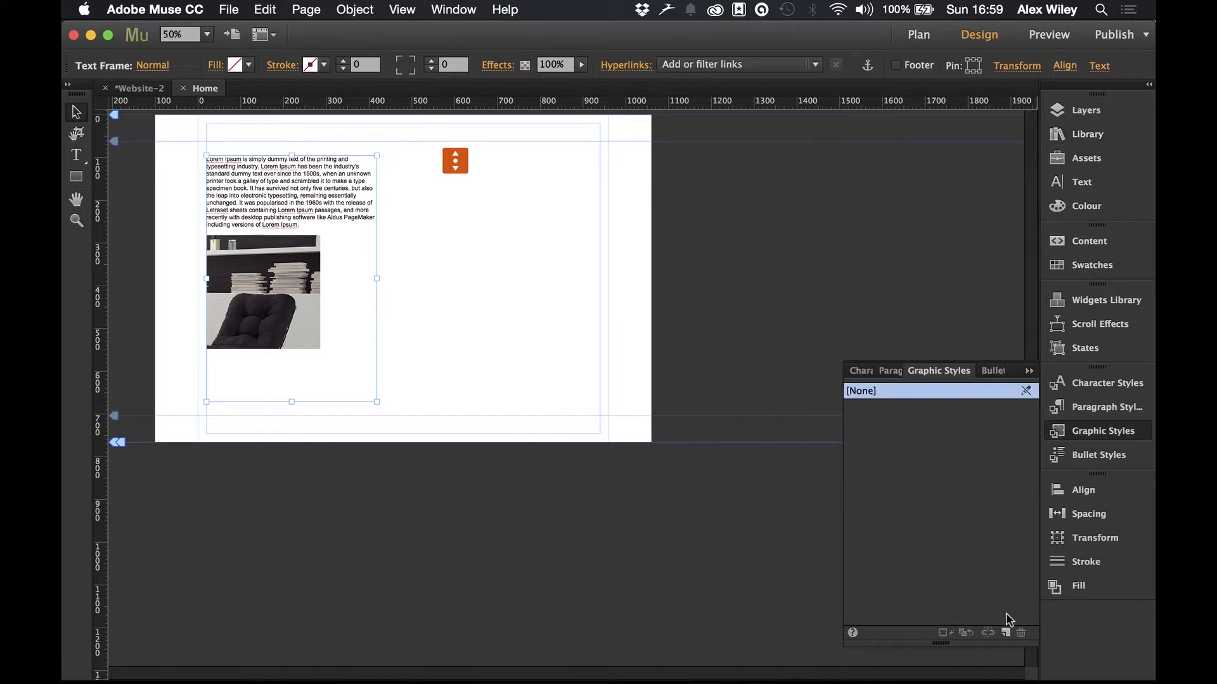
double_click(877, 409)
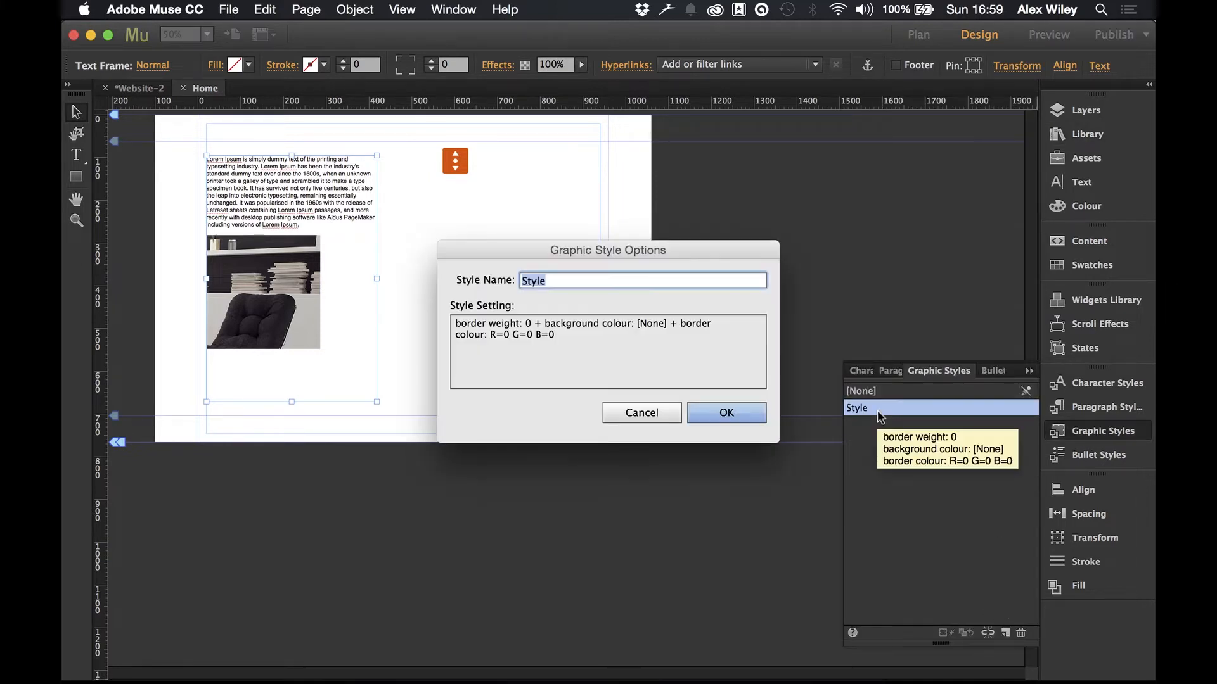
type("scroll")
key("Return")
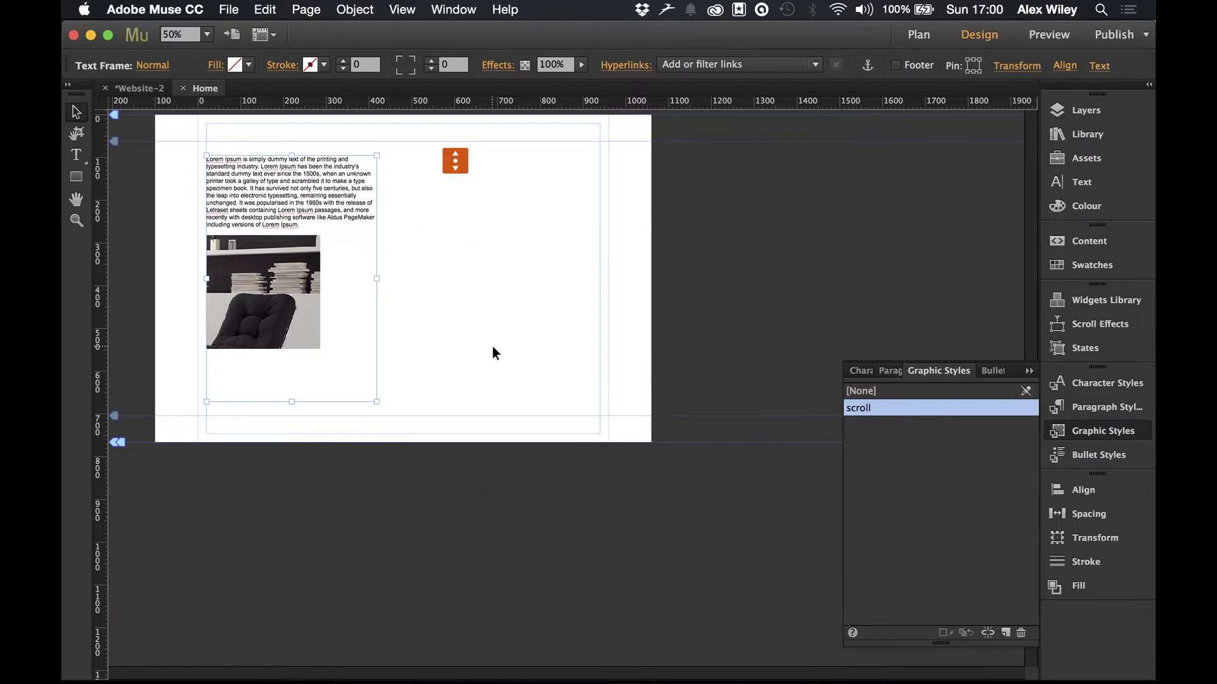
- In the Custom Scrollbar options, set the container graphic style to "scroll" and the content height to 250 px
left_click(457, 158)
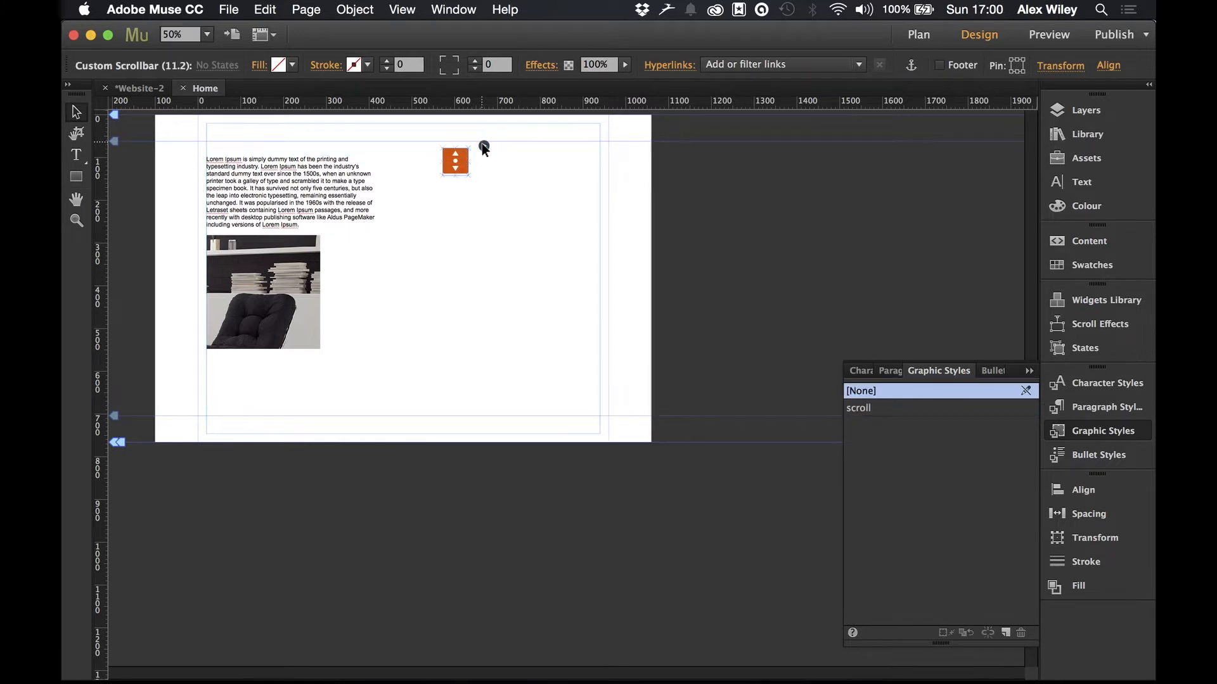
left_click(482, 145)
left_click(691, 195)
left_click_drag(691, 194, 642, 189)
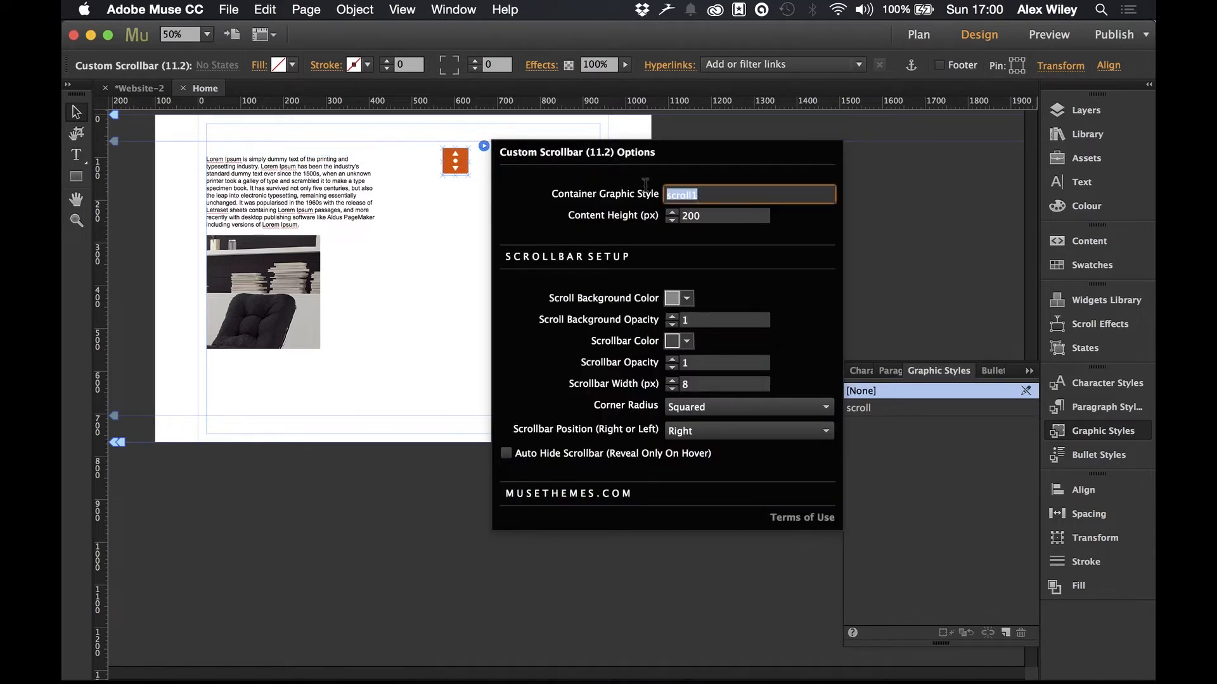
type("scroll")
key("Return")
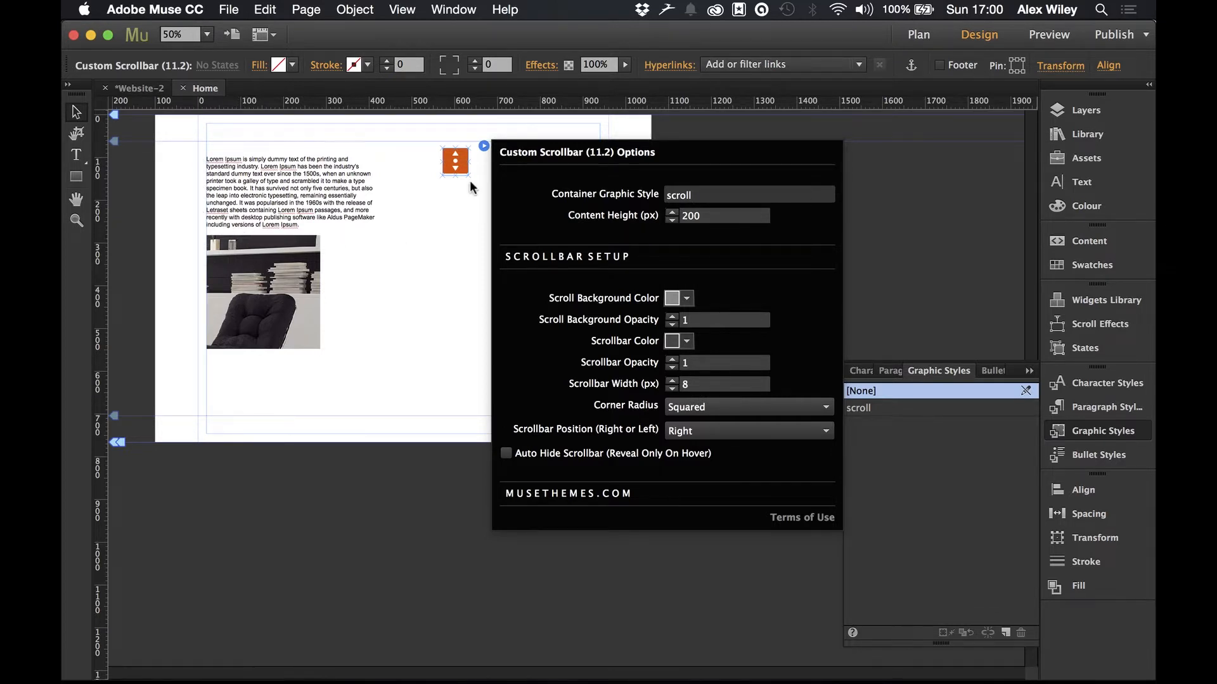
left_click(716, 216)
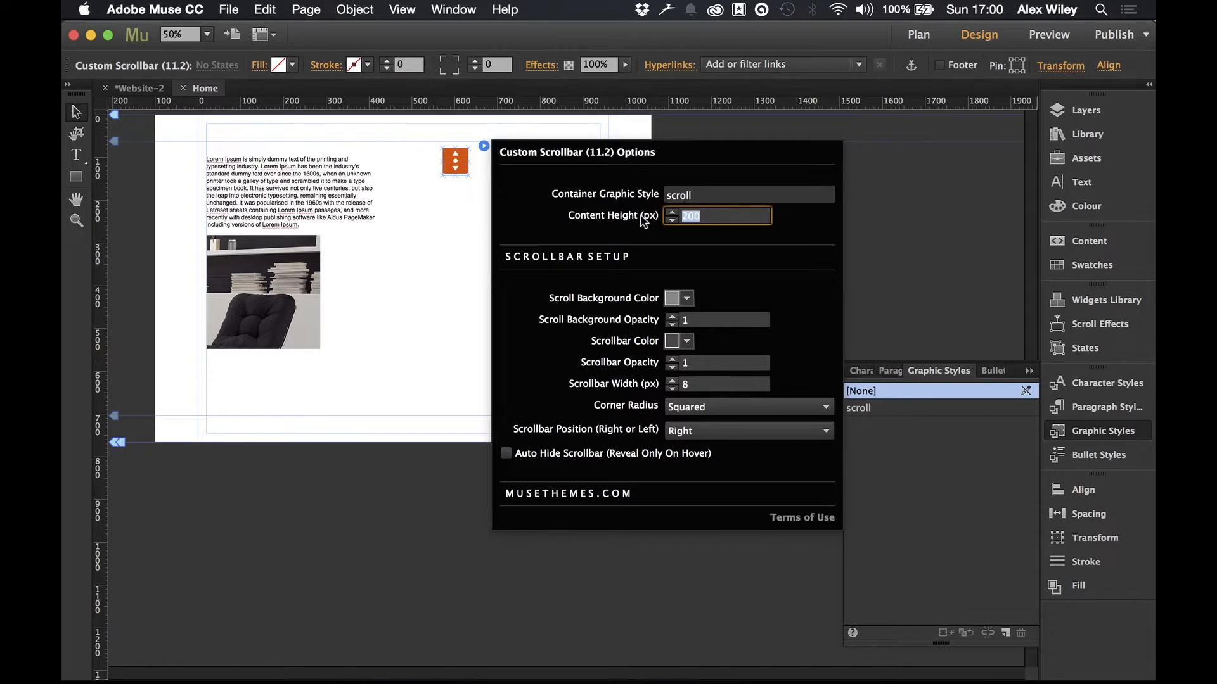
type("250")
key("Return")
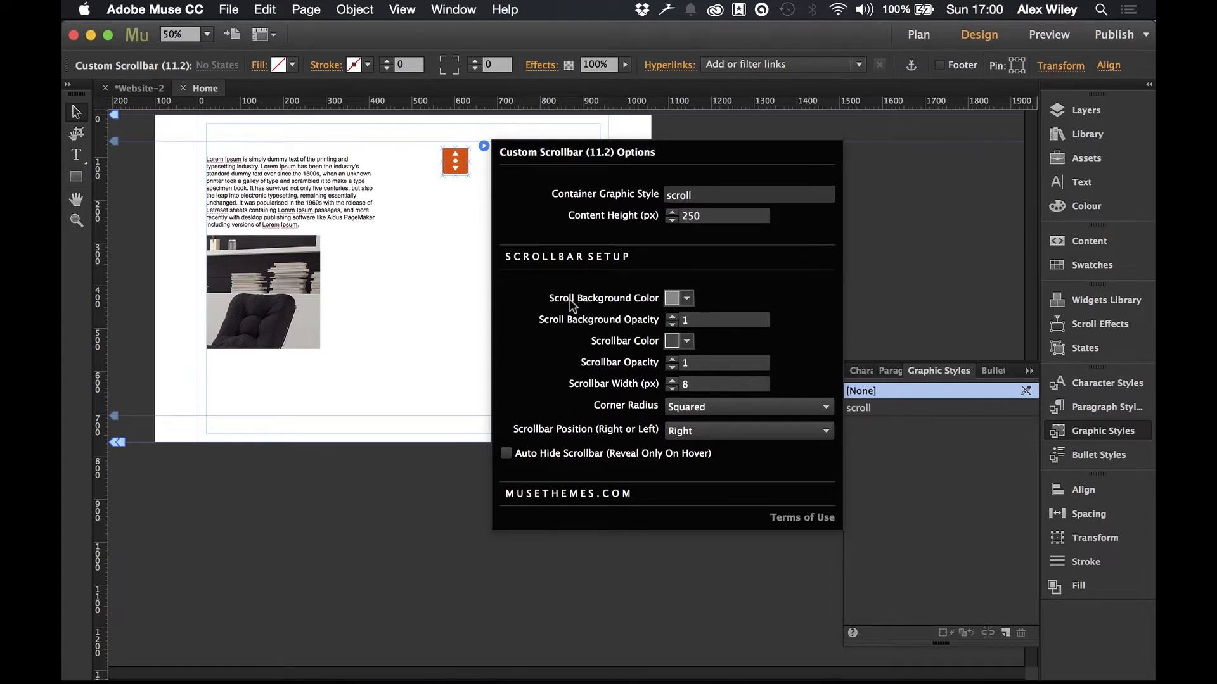
- Set the scroll background colour to white (FFFFFF) and the scrollbar colour to orange (F15A24)
left_click(678, 299)
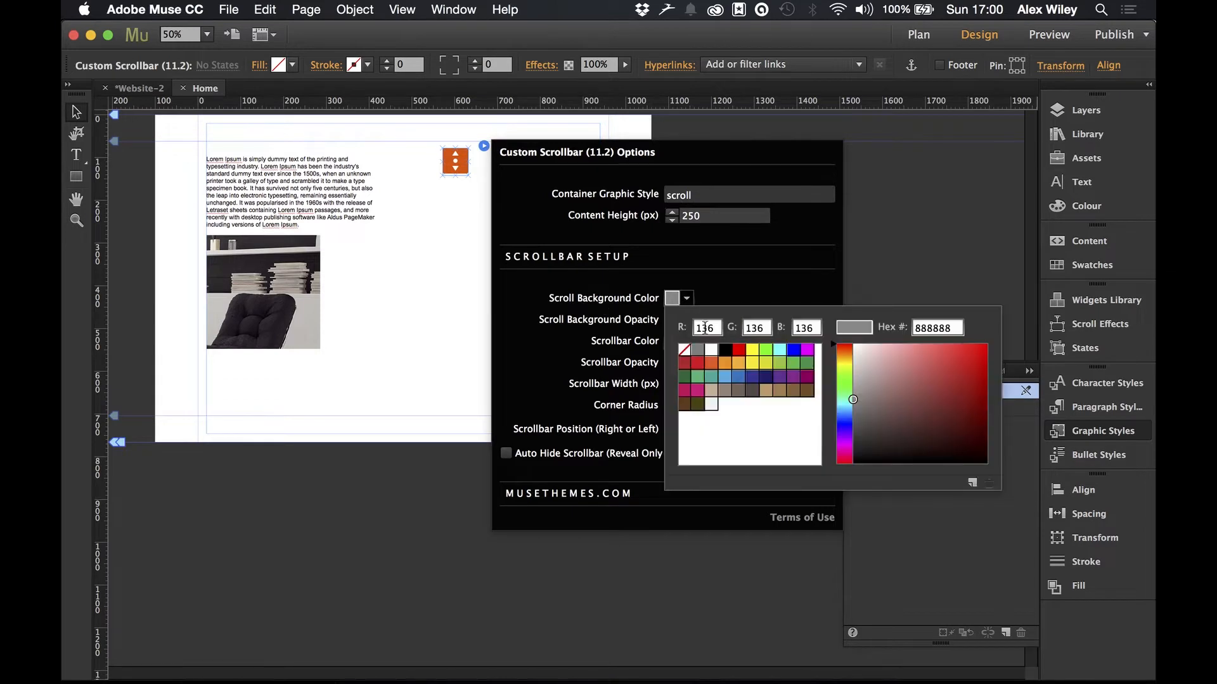
left_click(711, 352)
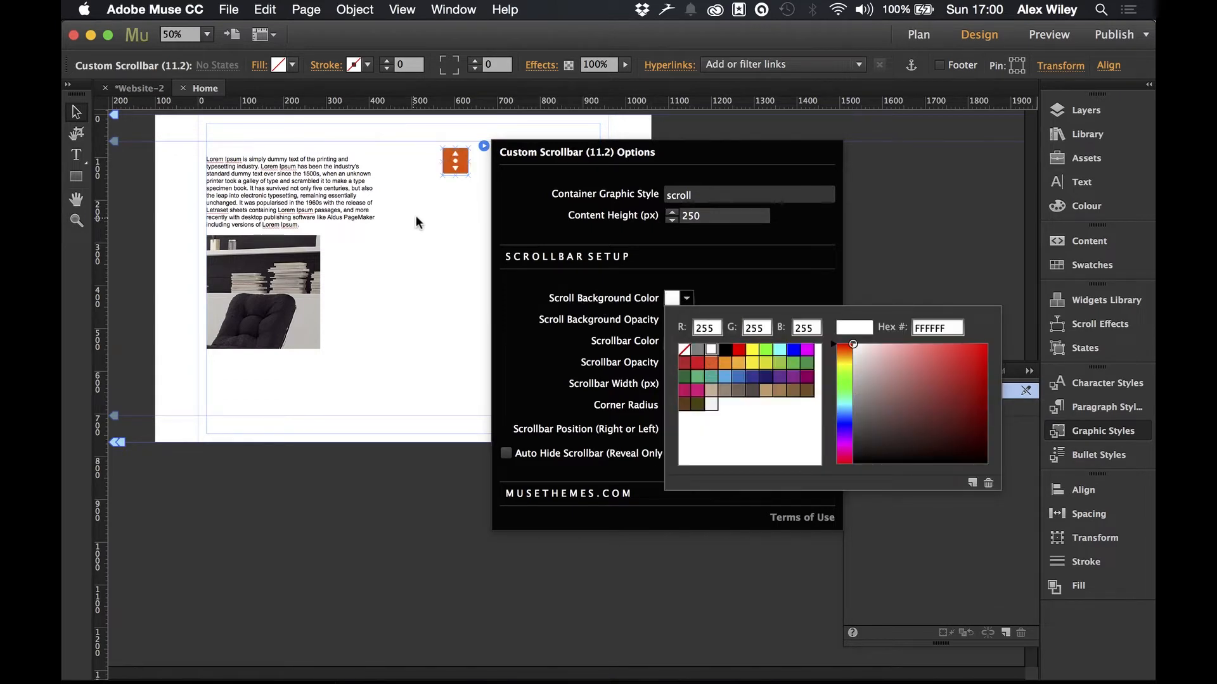
left_click(552, 330)
left_click(680, 342)
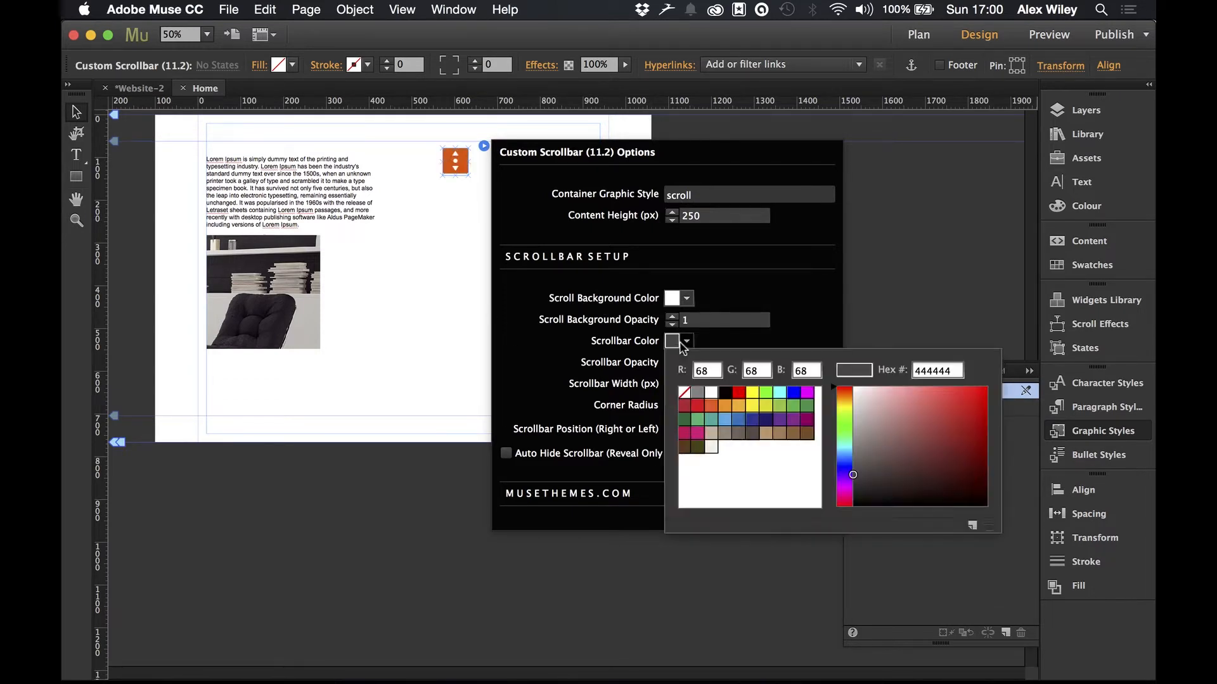
left_click(711, 406)
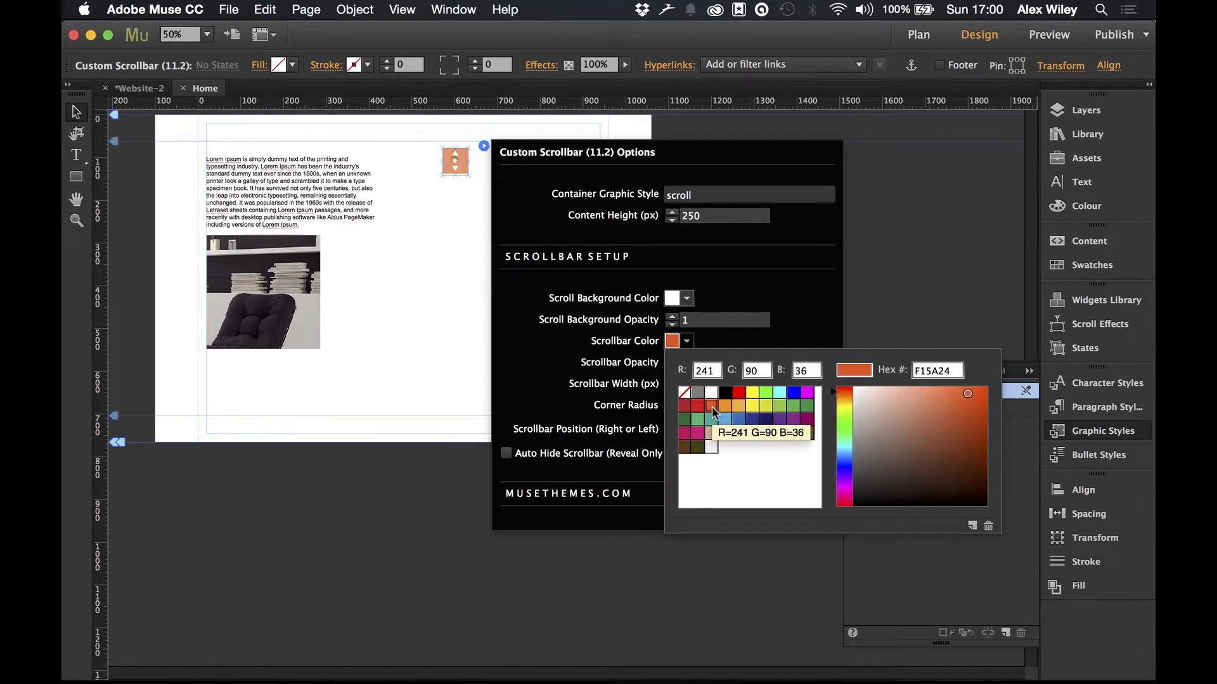
left_click(609, 325)
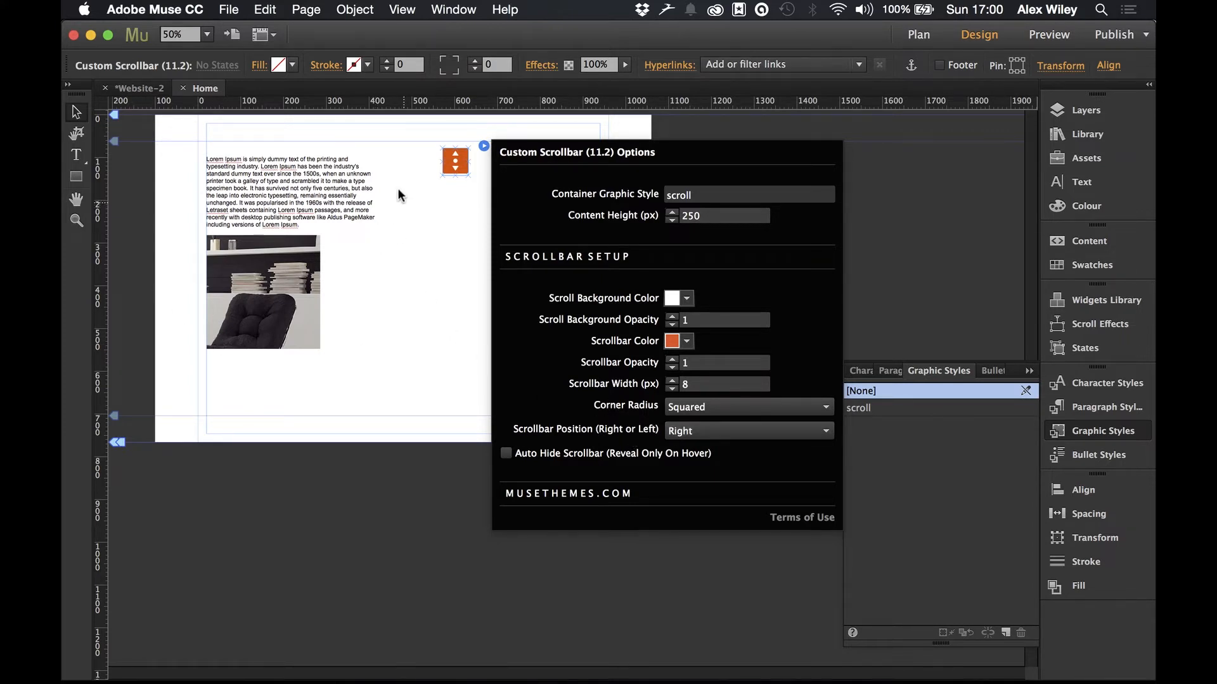
- Set the scrollbar's corner radius to Rounded and close the widget options
left_click(679, 411)
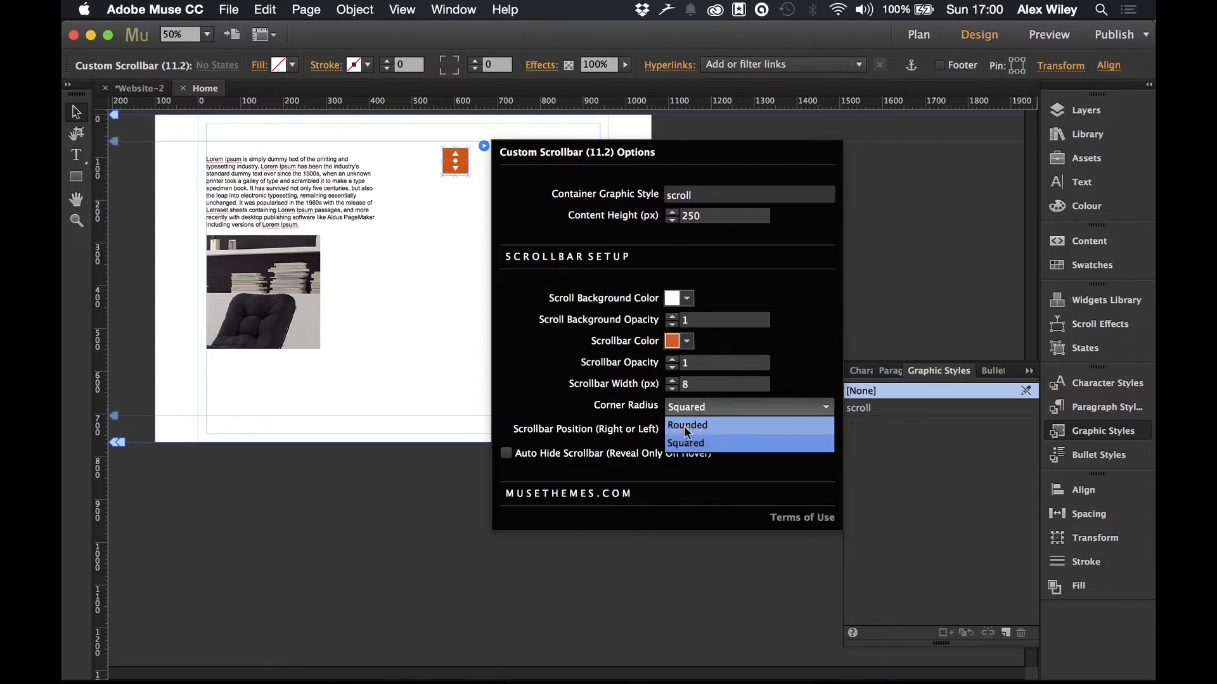
left_click(687, 431)
left_click(448, 304)
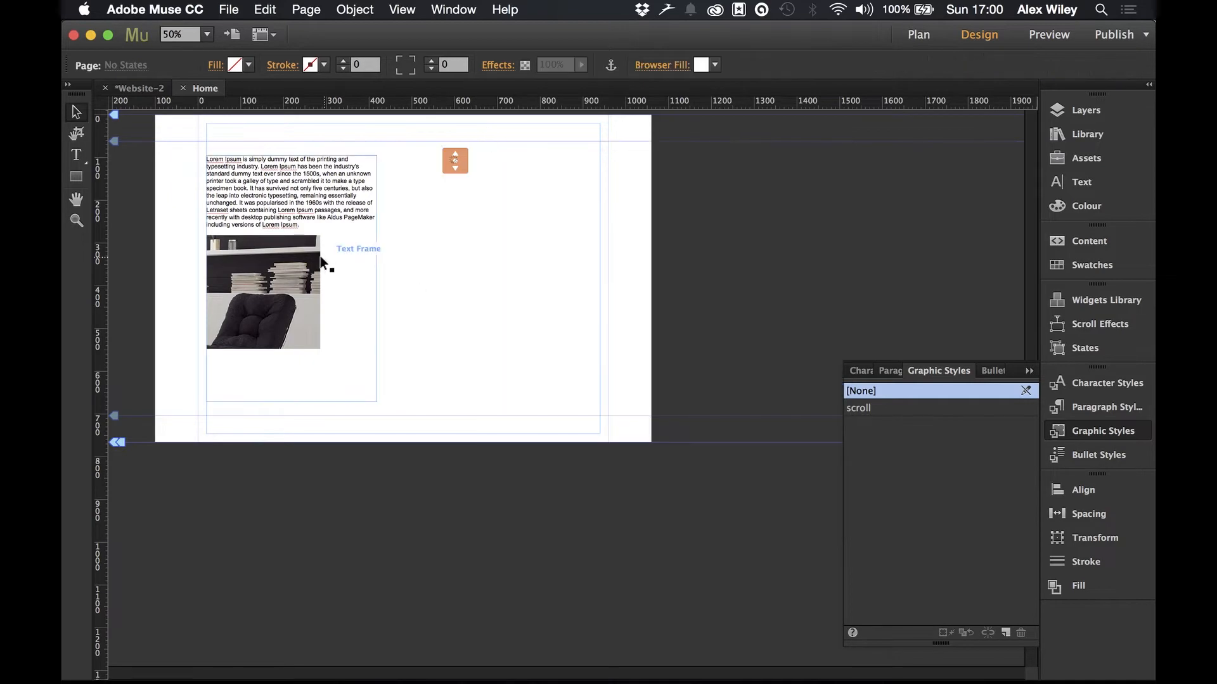
- Shift the text frame inward from the left margin, preview the page in the browser to test its scrolling, and return to Muse
left_click(321, 256)
left_click_drag(339, 237, 359, 240)
left_click(229, 10)
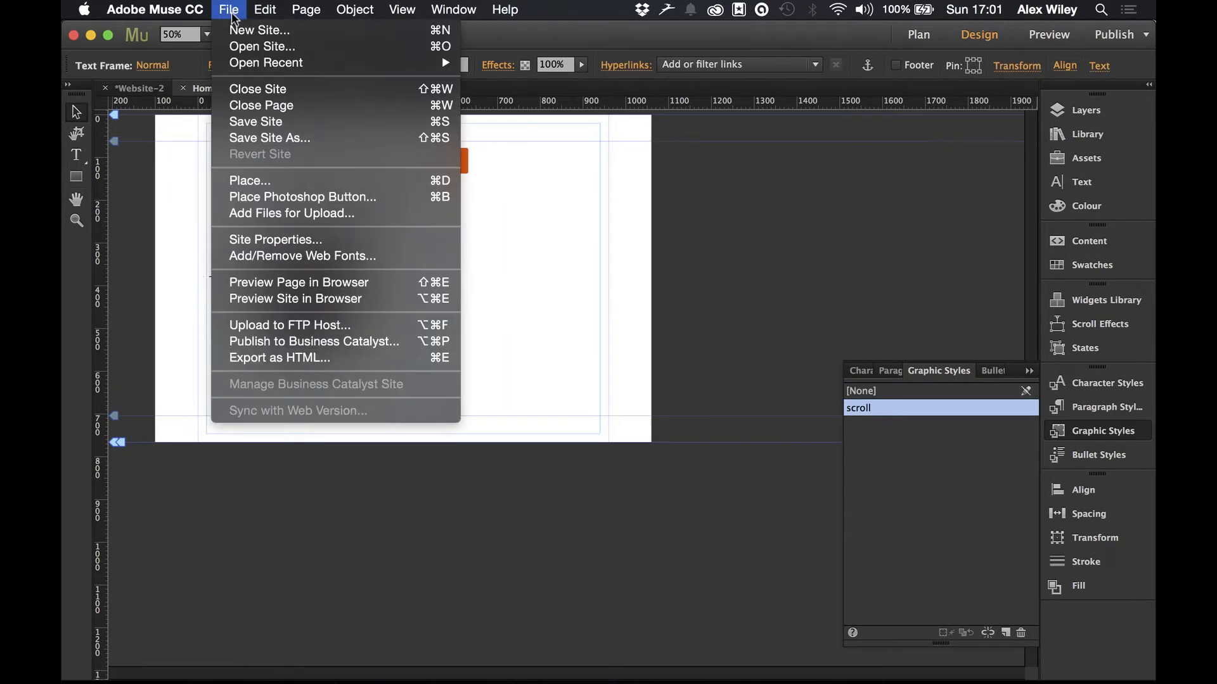
left_click(301, 283)
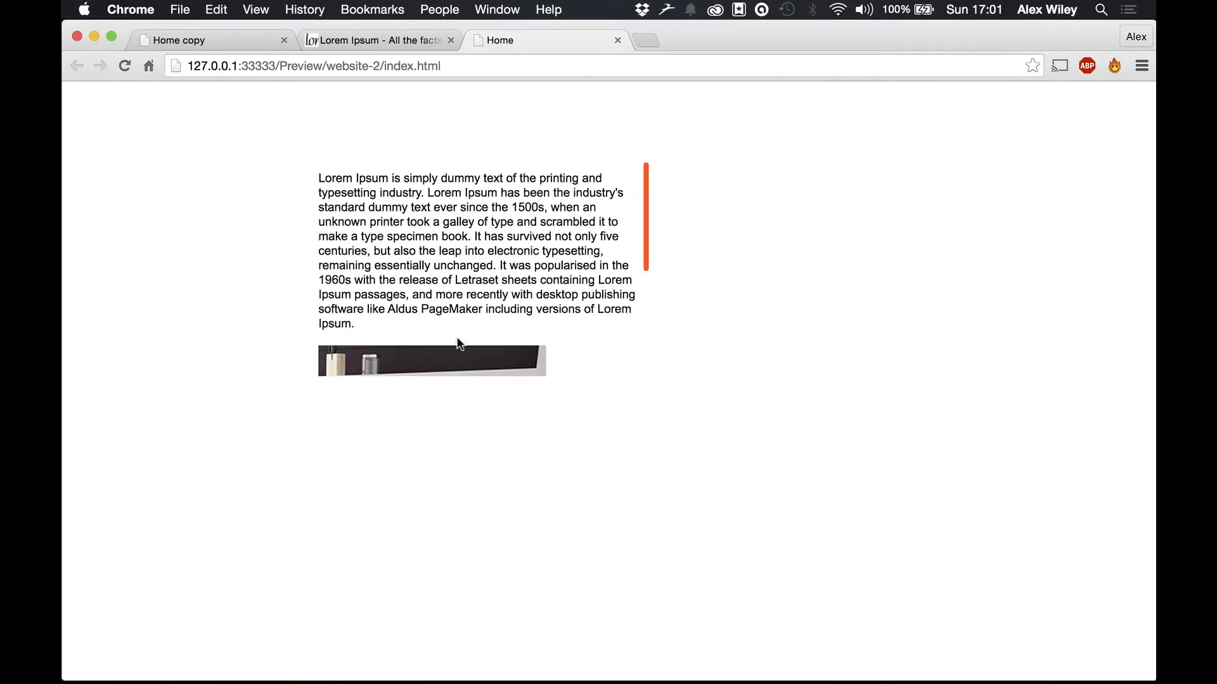
scroll(460, 344, "down", 5)
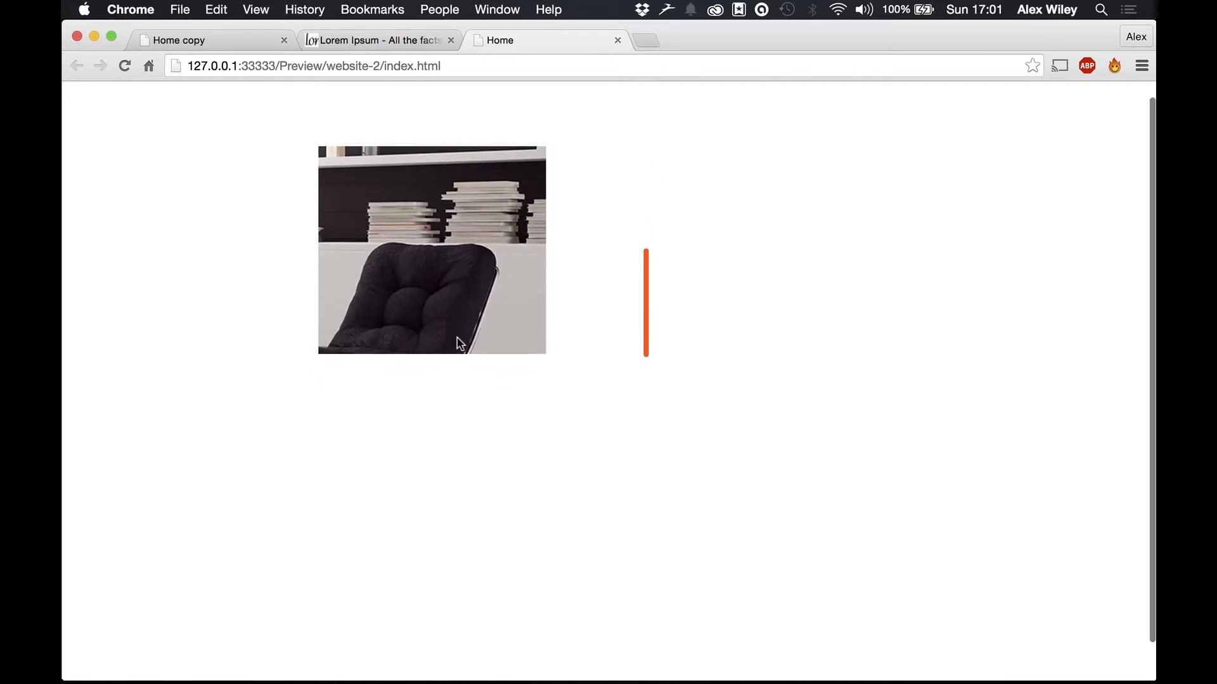
scroll(460, 344, "up", 5)
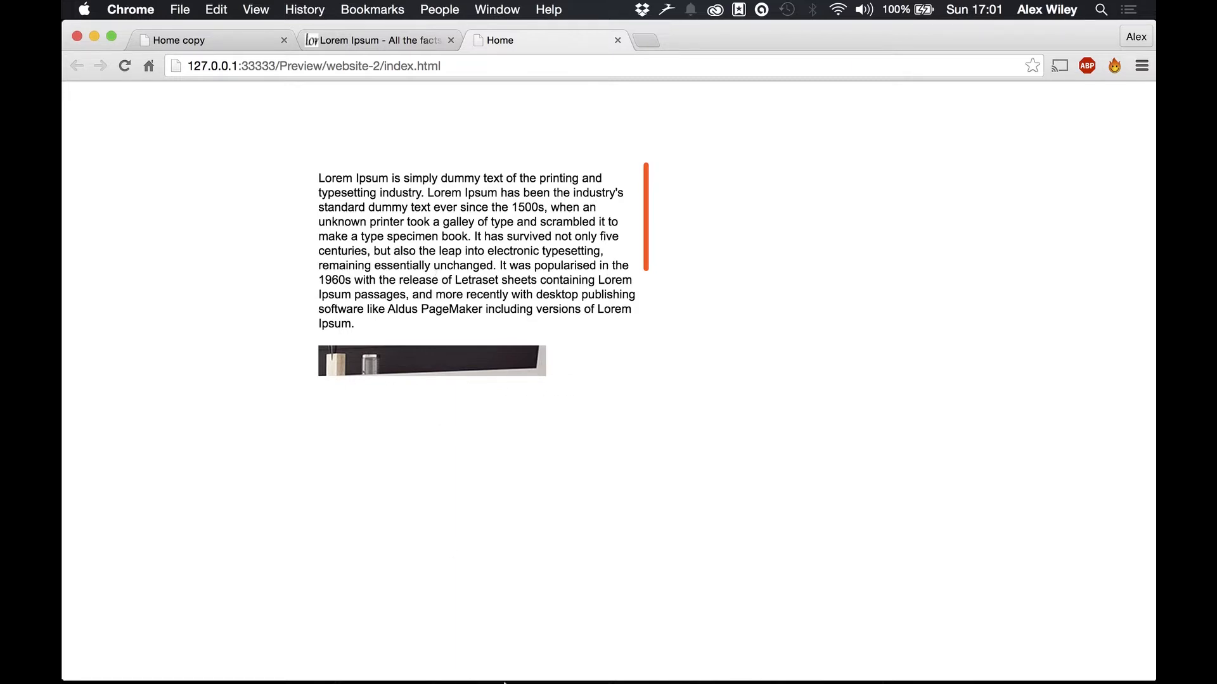
left_click(477, 665)
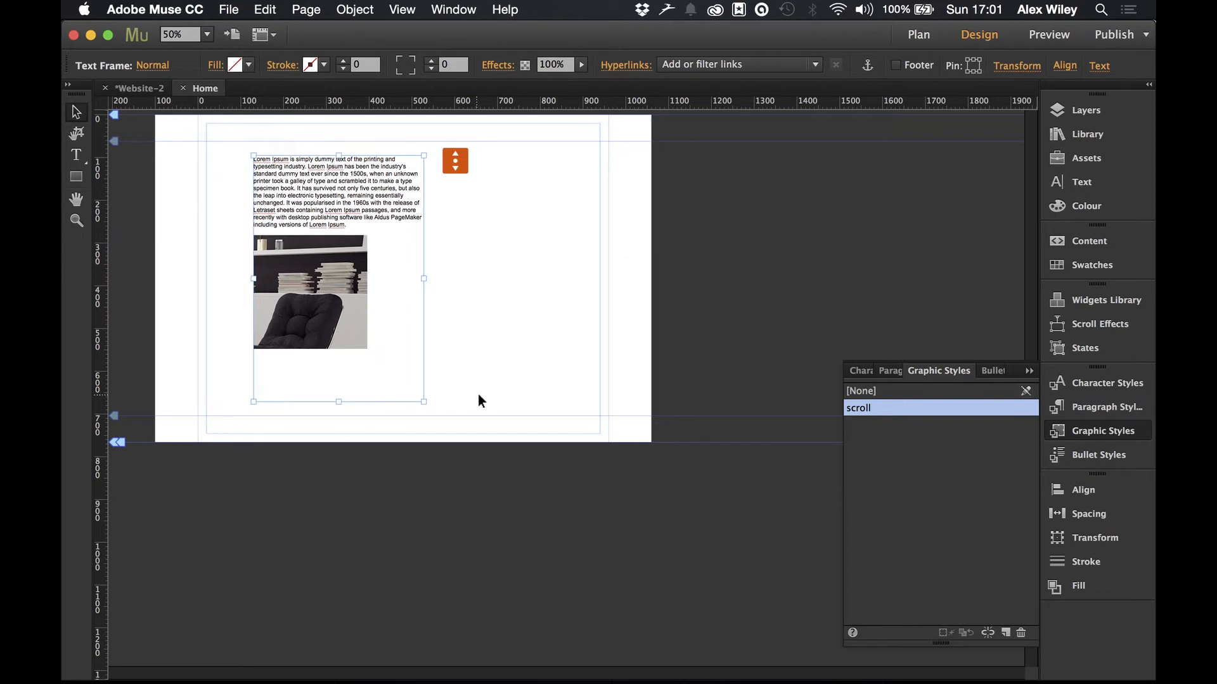
- Delete the text frame and move the Custom Scrollbar widget off the page, beside its left edge
key("Delete")
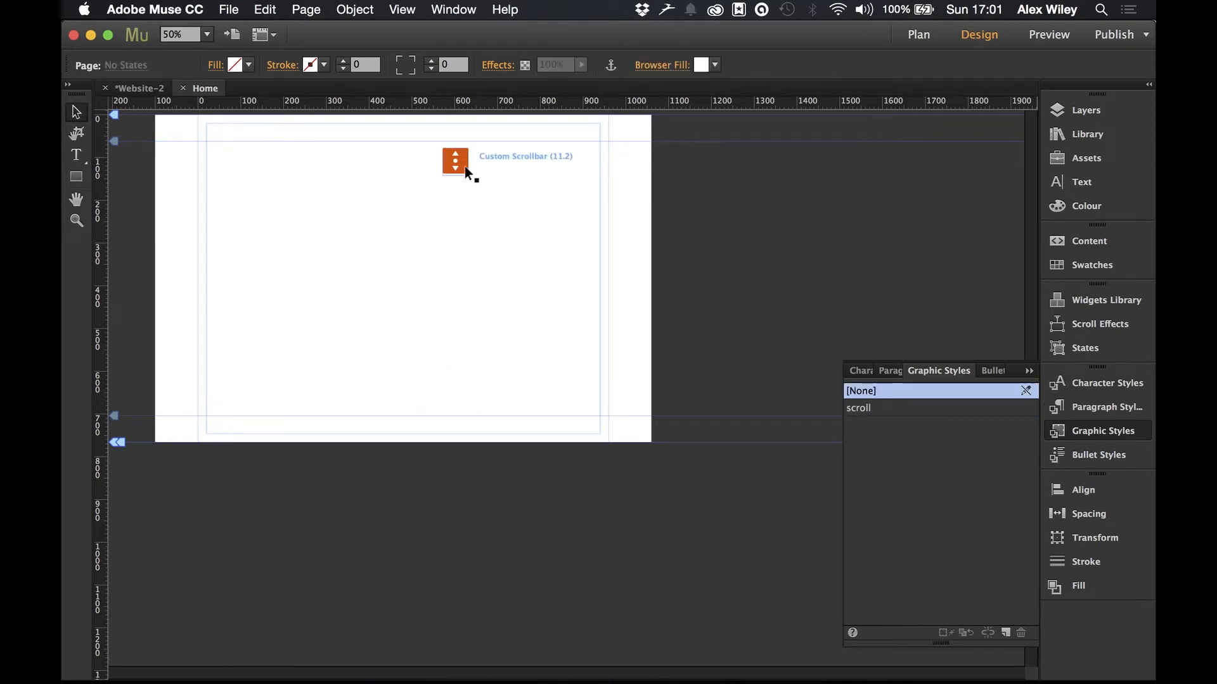
left_click_drag(462, 166, 148, 195)
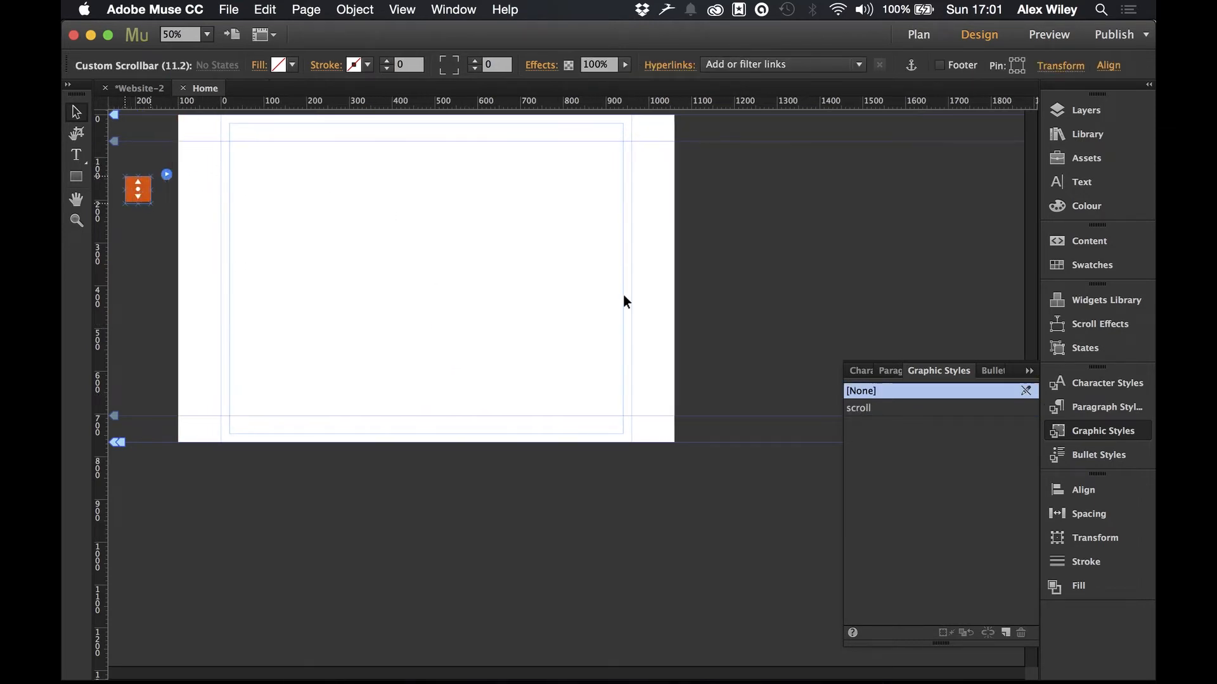
- Delete the unused graphic styles
right_click(879, 407)
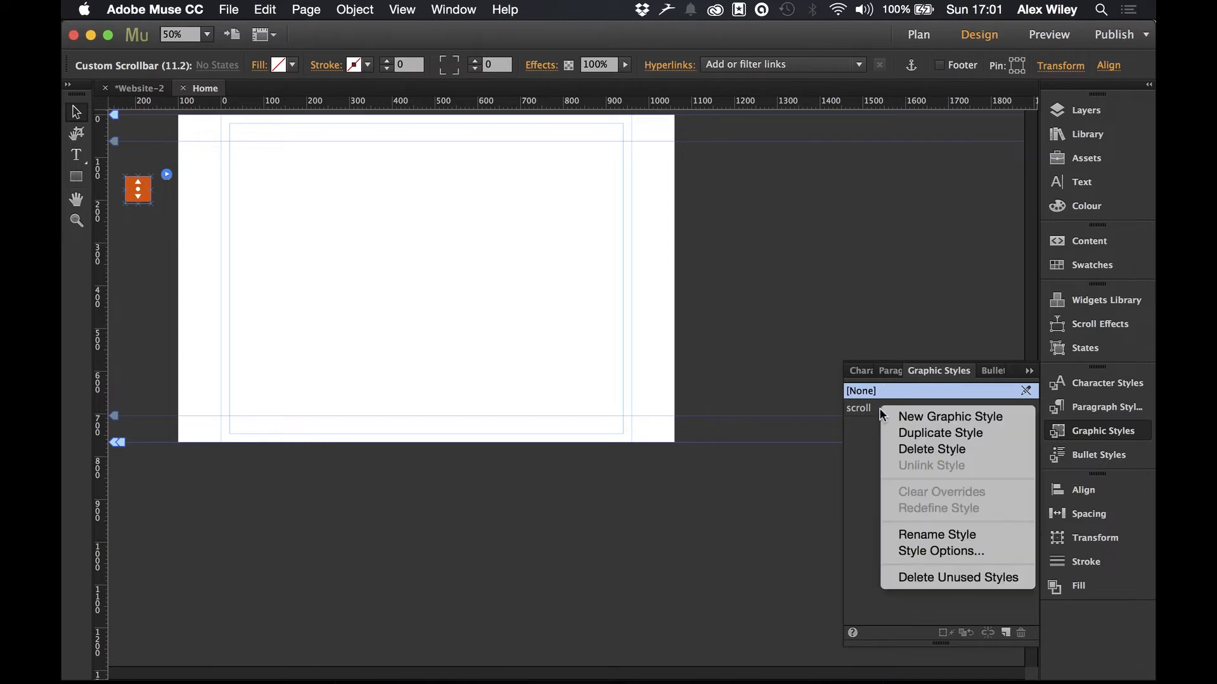
left_click(929, 576)
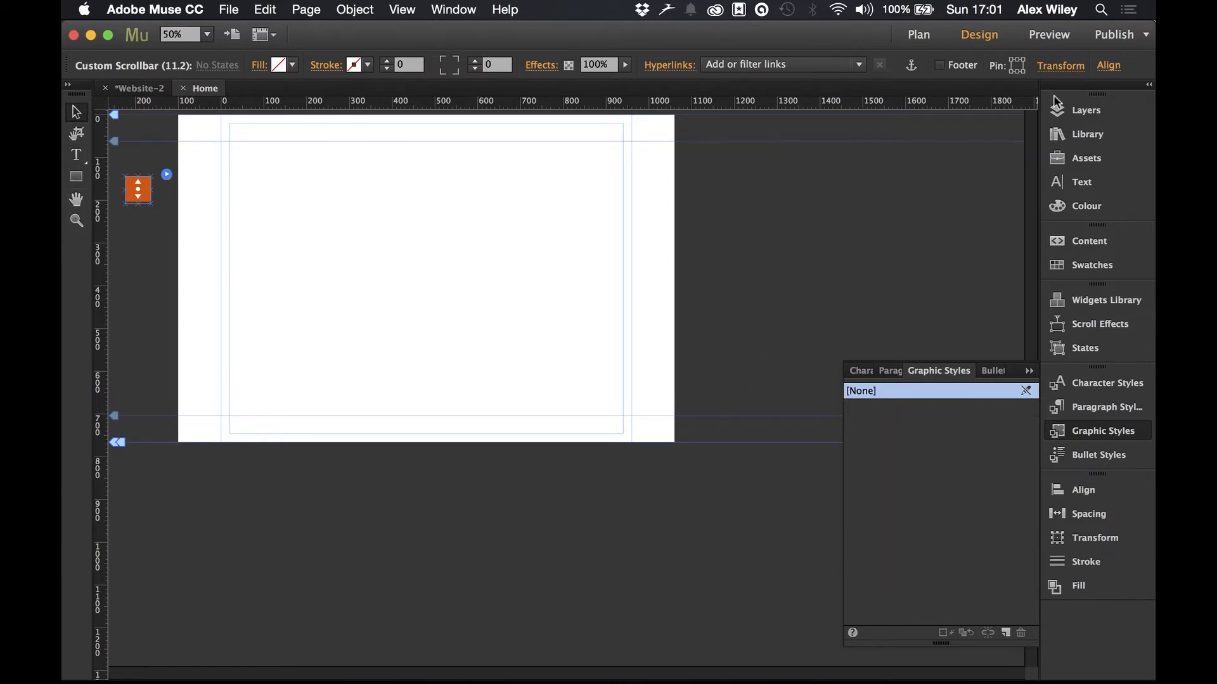
- Place a State Button widget on the page and clear all of its contents and styling
left_click(1081, 299)
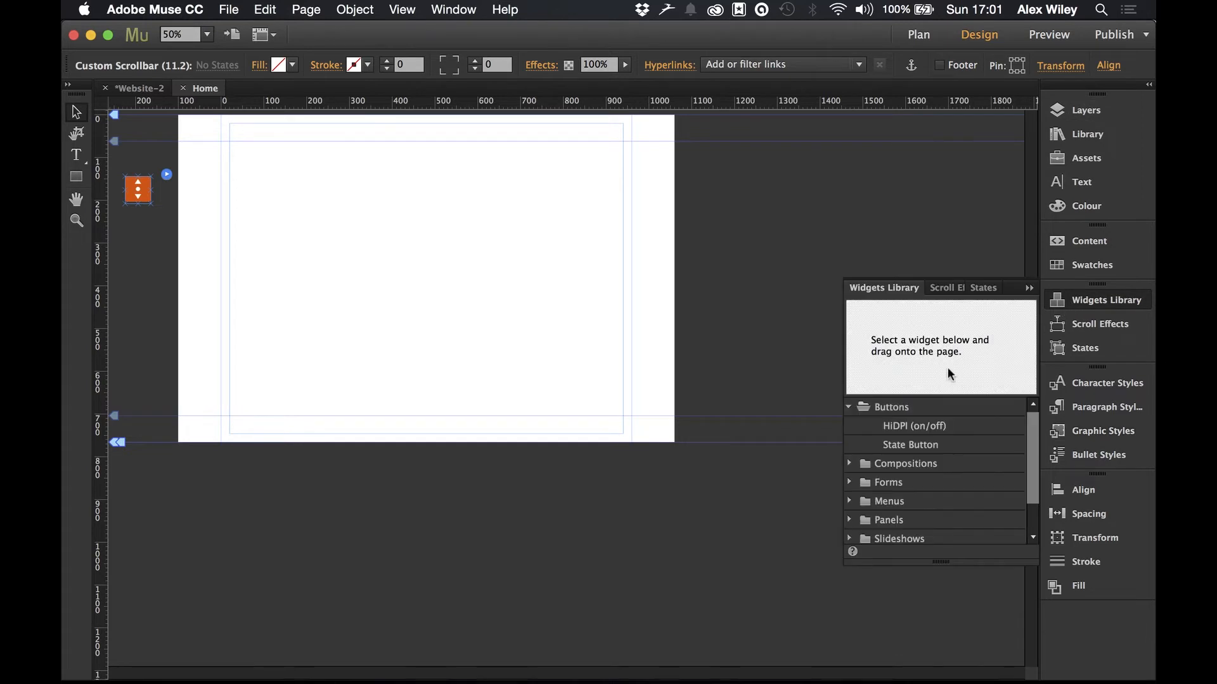
left_click_drag(900, 451, 404, 237)
right_click(399, 227)
left_click(437, 472)
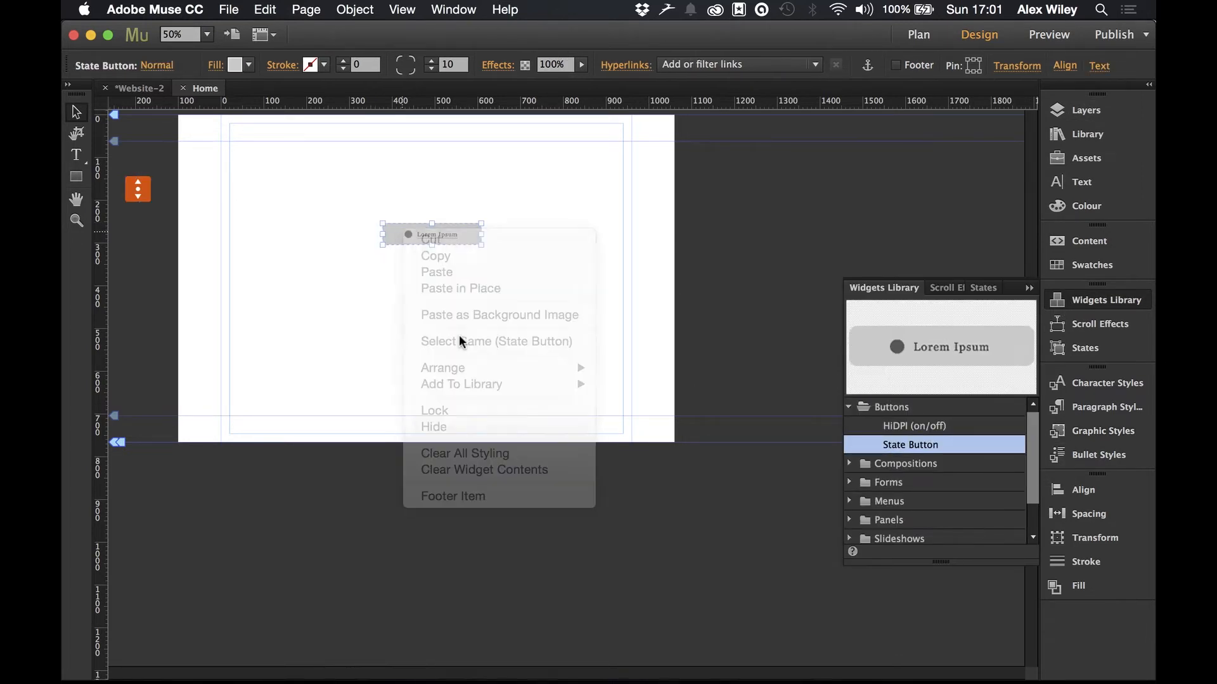
right_click(423, 233)
left_click(485, 454)
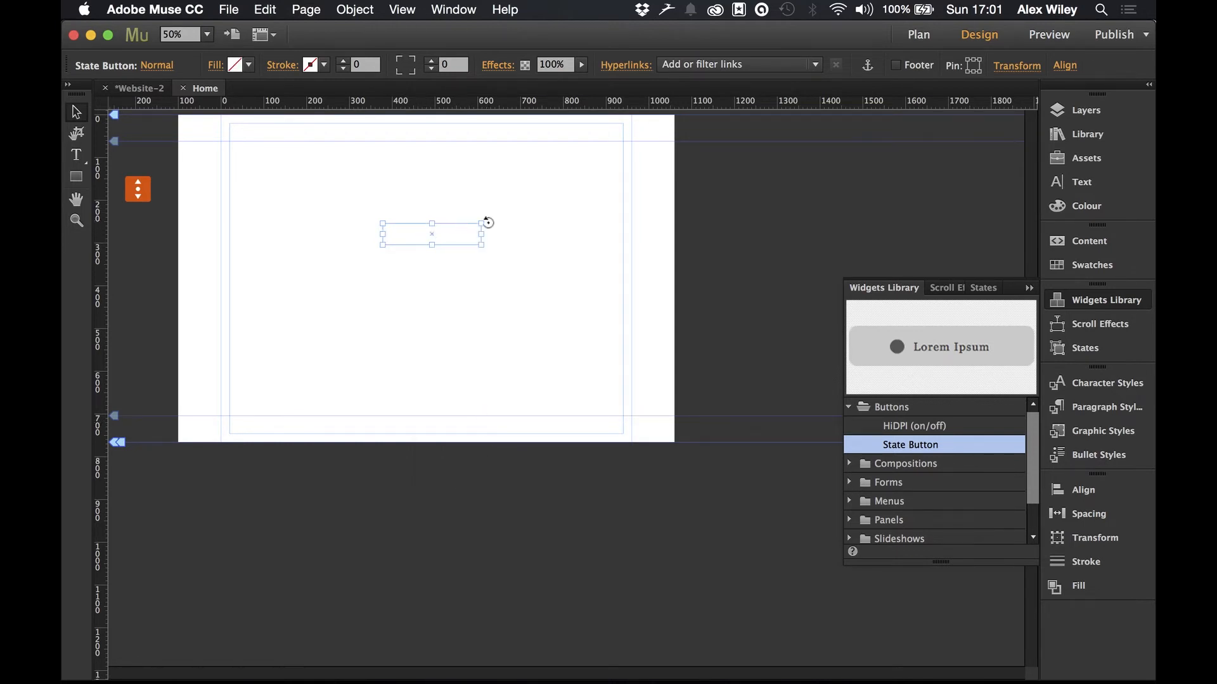
- Rotate the empty state button upright and stretch it from the left column guide past the page's right edge, about 1350 px wide
left_click_drag(487, 222, 422, 160)
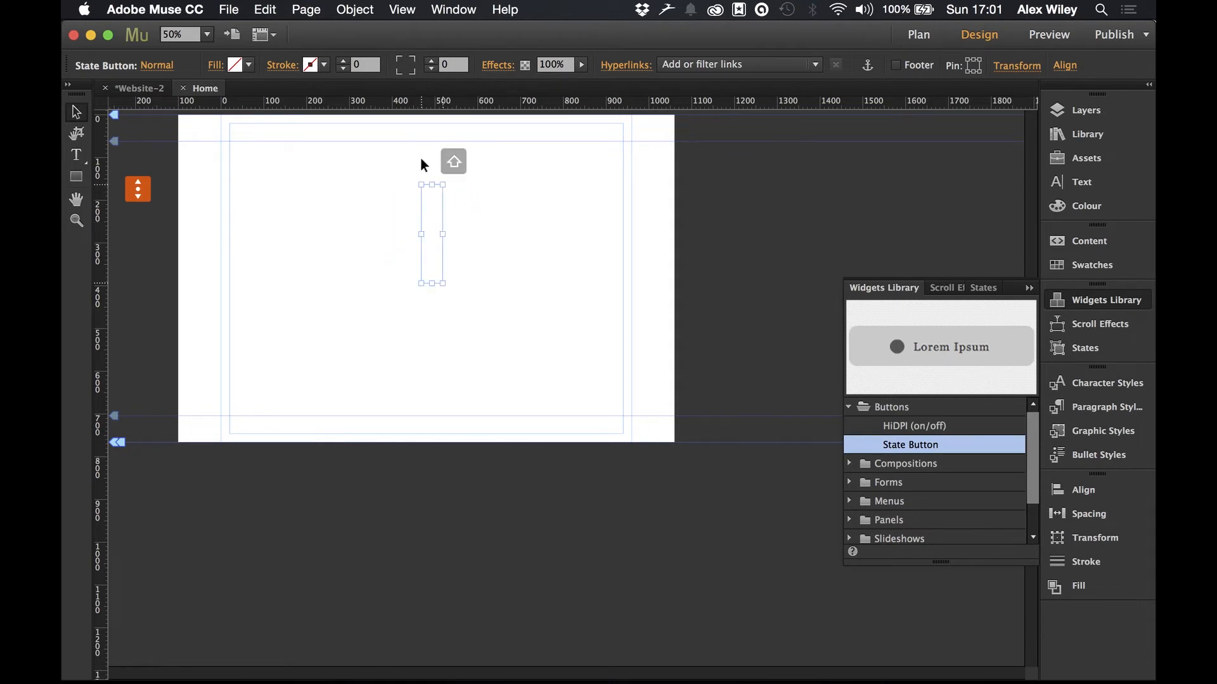
left_click_drag(443, 234, 876, 223)
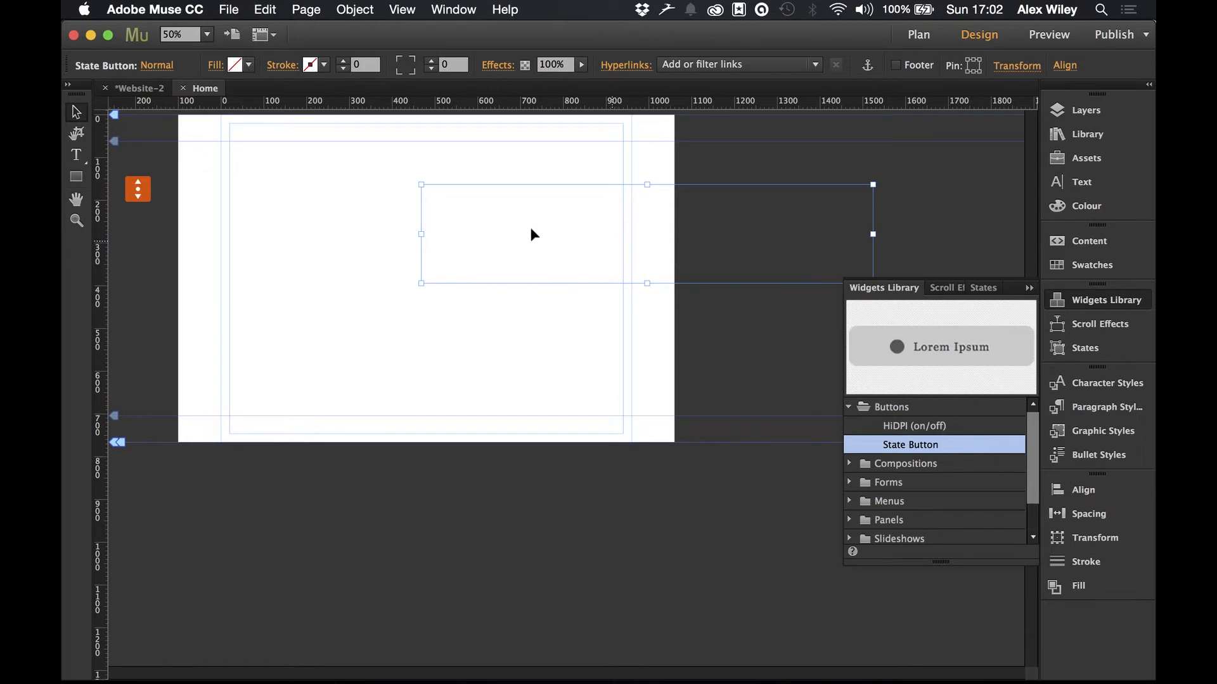
left_click_drag(531, 229, 409, 223)
left_click_drag(418, 221, 412, 214)
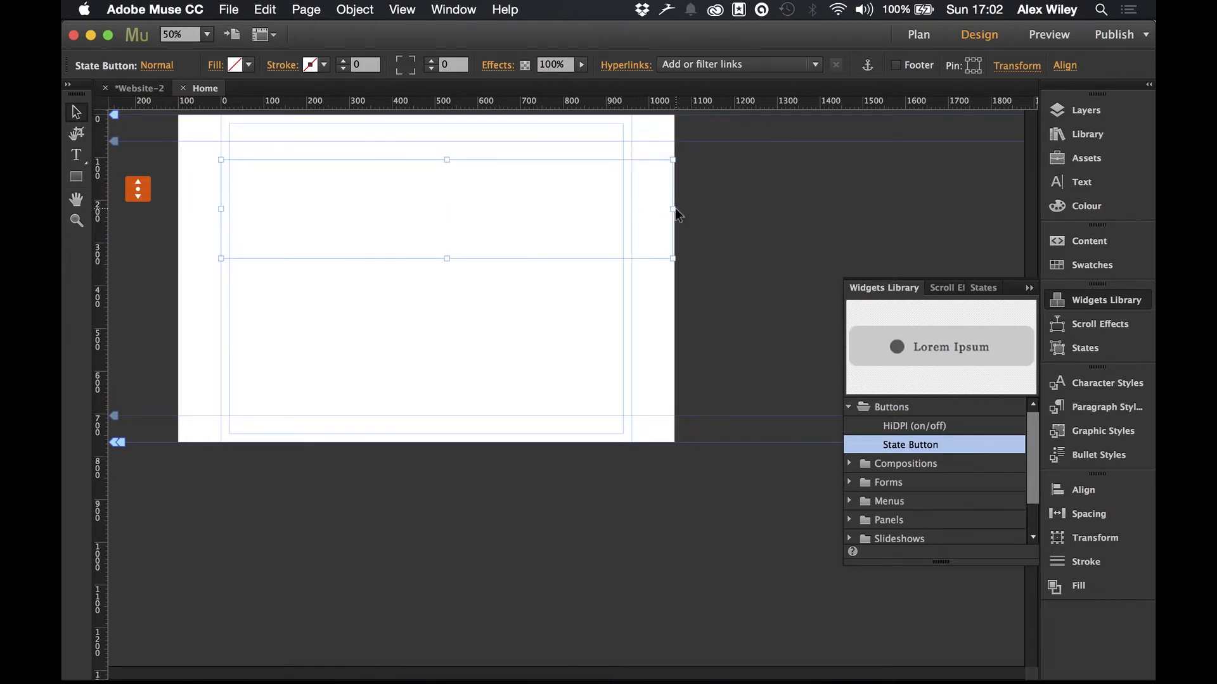
left_click_drag(673, 211, 801, 209)
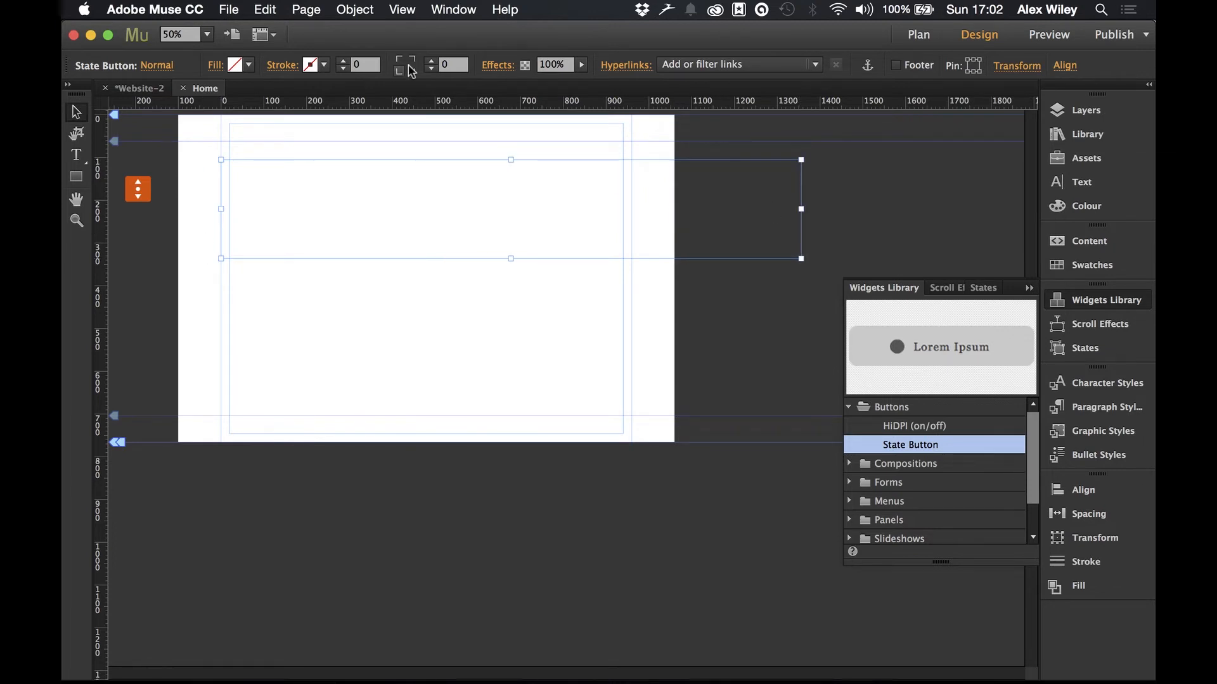
- Give the state button a corner radius of 10 and a stroke of 2
left_click(431, 63)
left_click(432, 62)
left_click(343, 61)
left_click(343, 62)
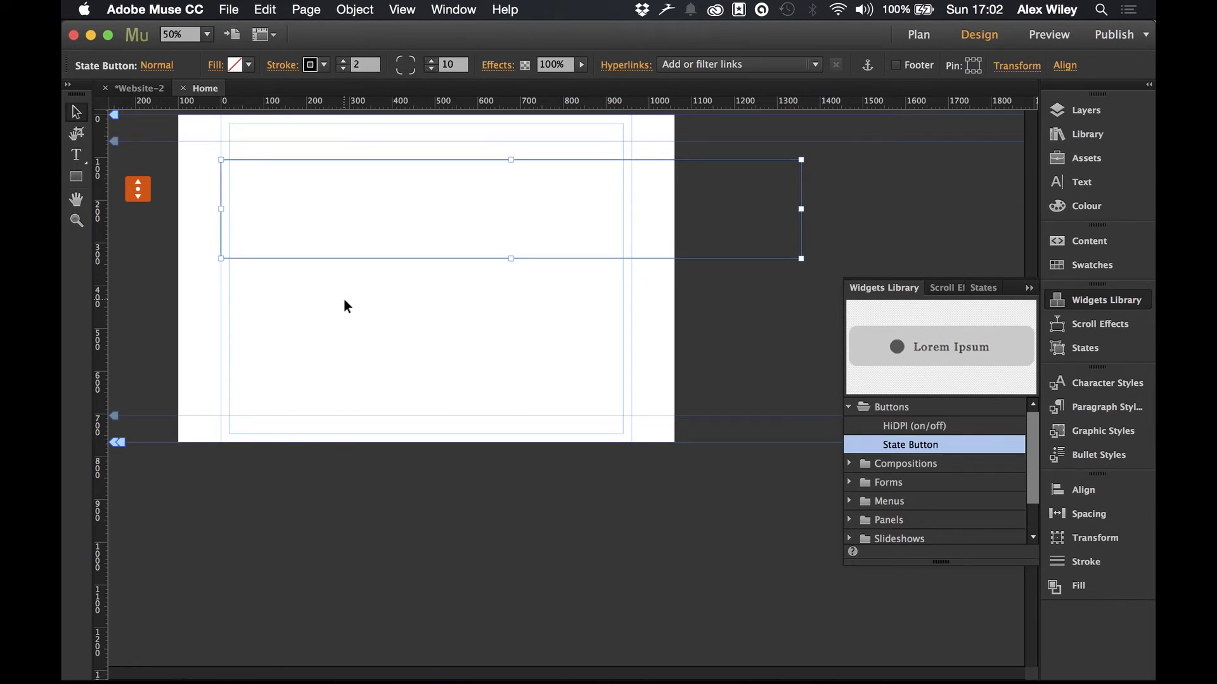
- Draw a square about 175 px wide inside the left end of the state button container
left_click(76, 176)
mouse_move(243, 173)
left_mouse_down()
mouse_move(329, 240)
mouse_move(318, 234)
left_mouse_up()
key("v")
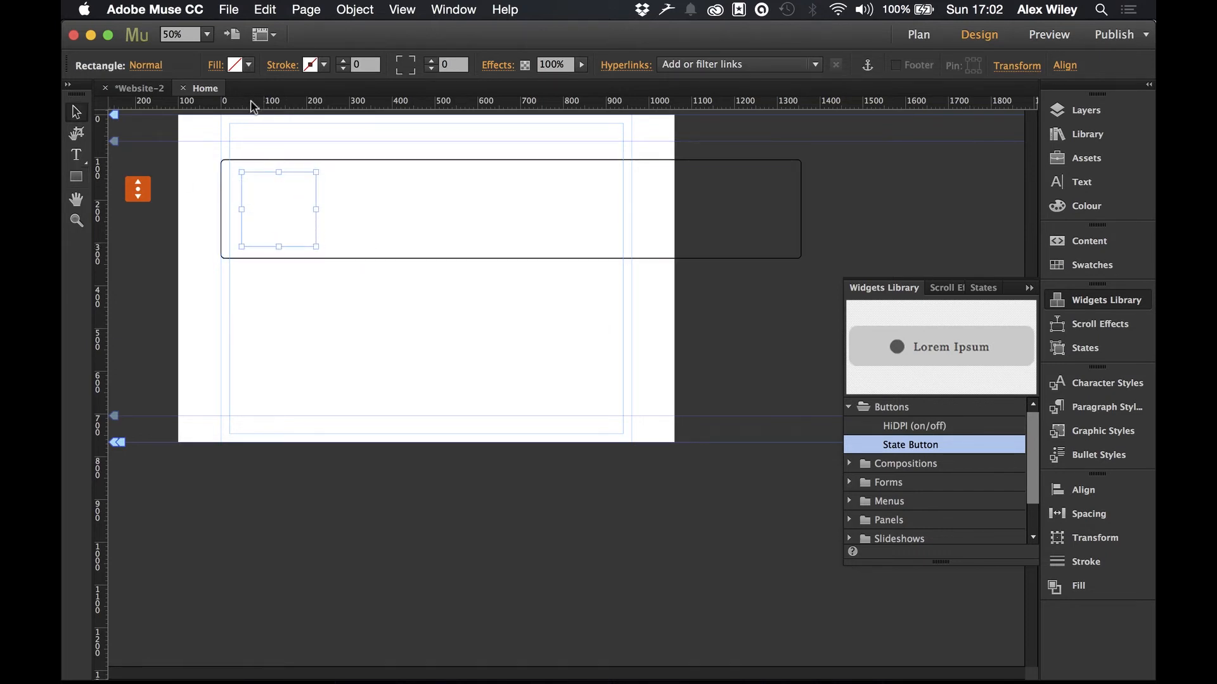
- Fill the square with the image thumb4.jpg and set its fitting to Scale To Fill
left_click(216, 66)
left_click(296, 212)
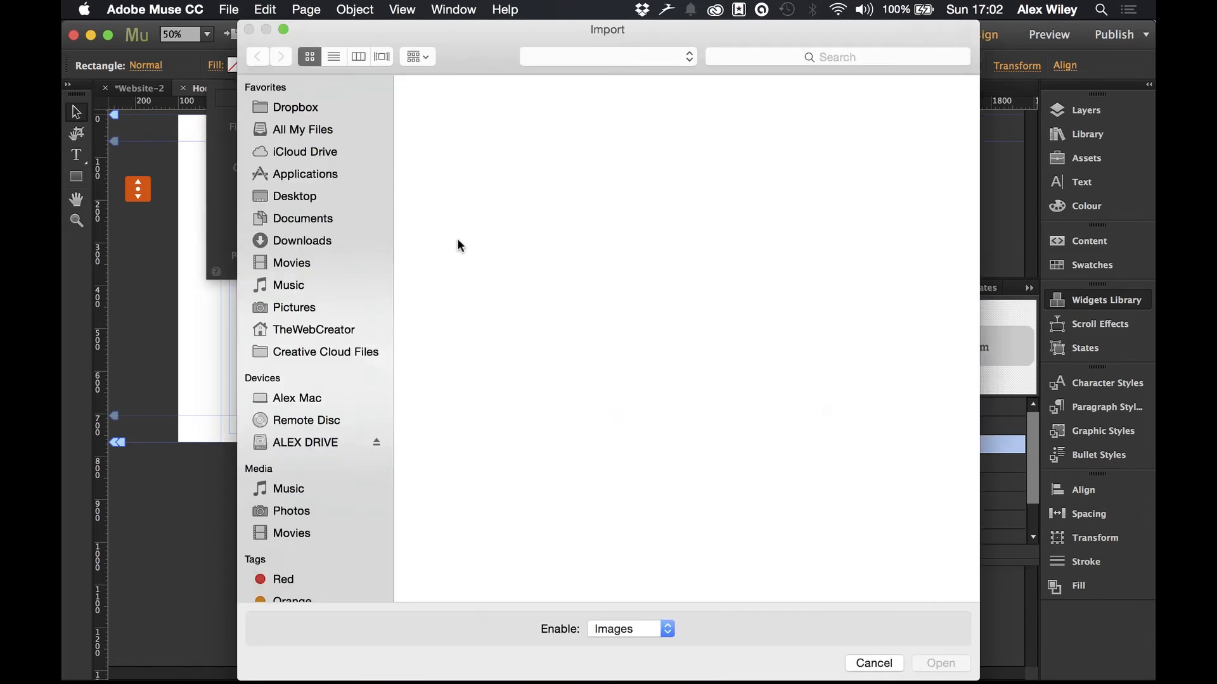
left_click(467, 110)
double_click(439, 130)
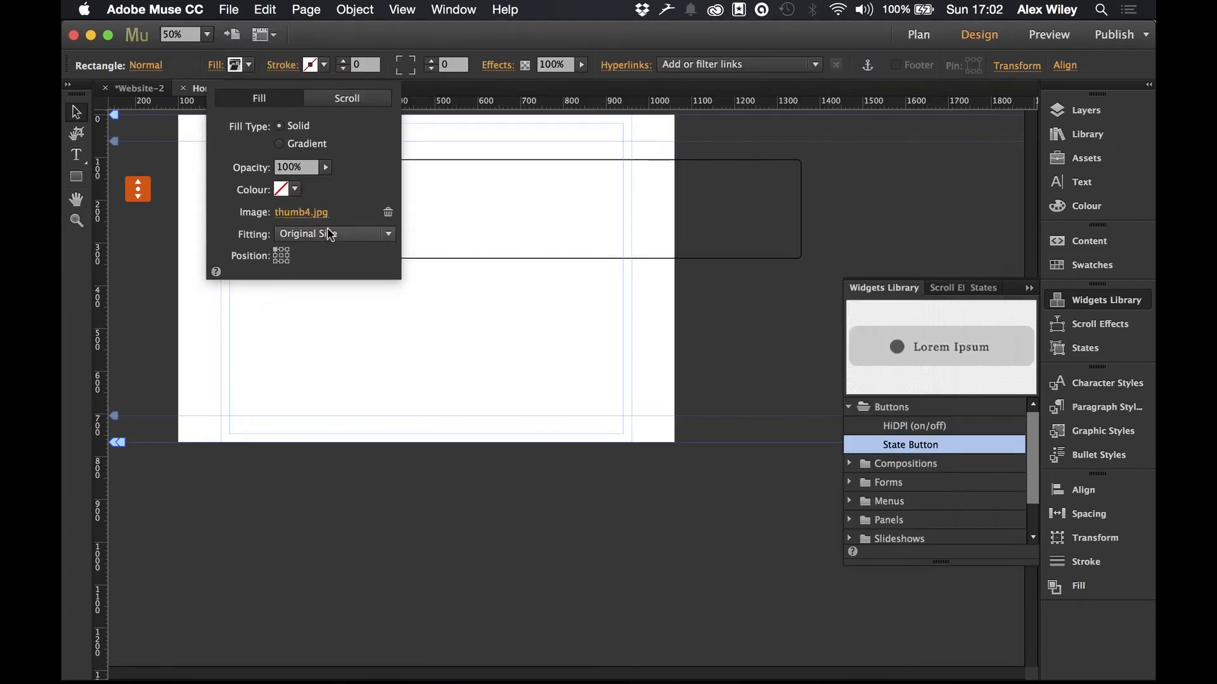
left_click(327, 232)
left_click(324, 247)
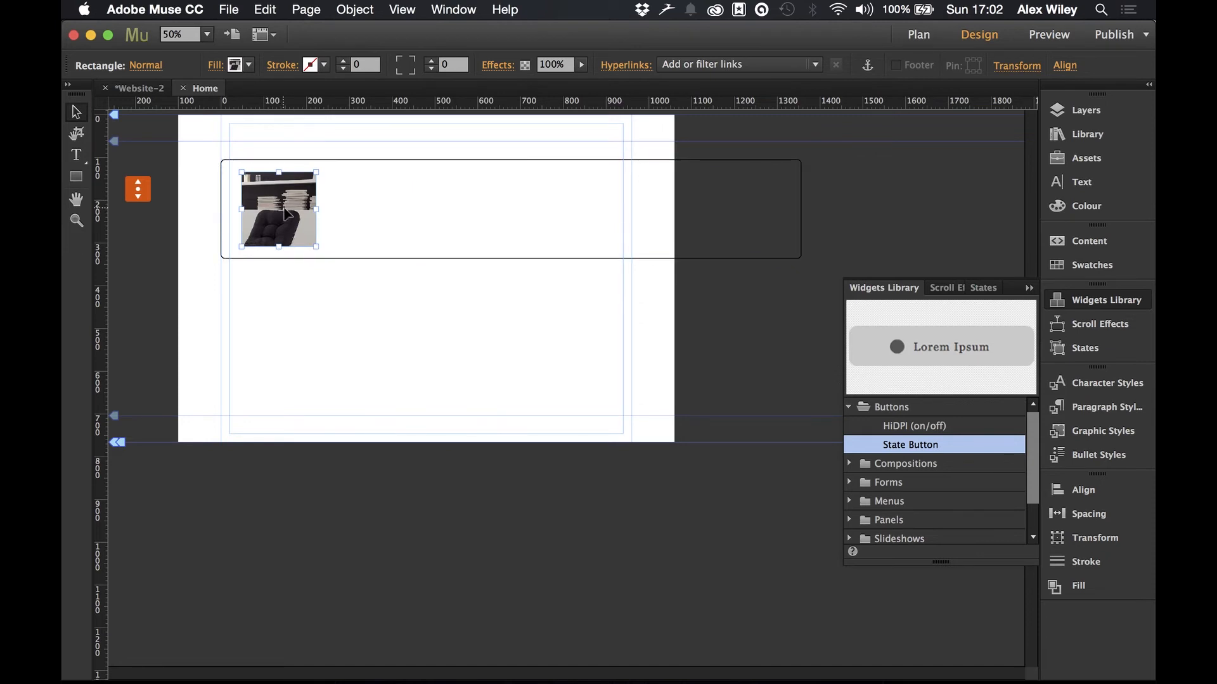
- Duplicate the image square to its right and replace the copy's fill image with thumb3.jpg
left_click_drag(283, 207, 385, 206)
left_click(241, 65)
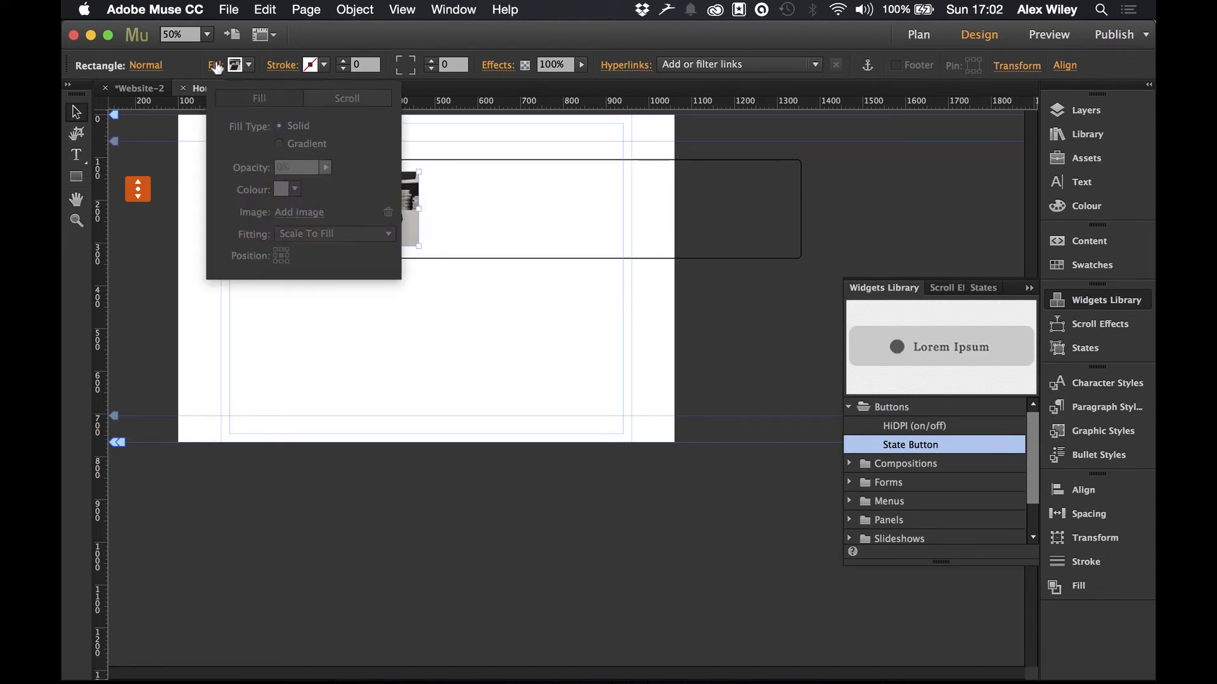
left_click(284, 213)
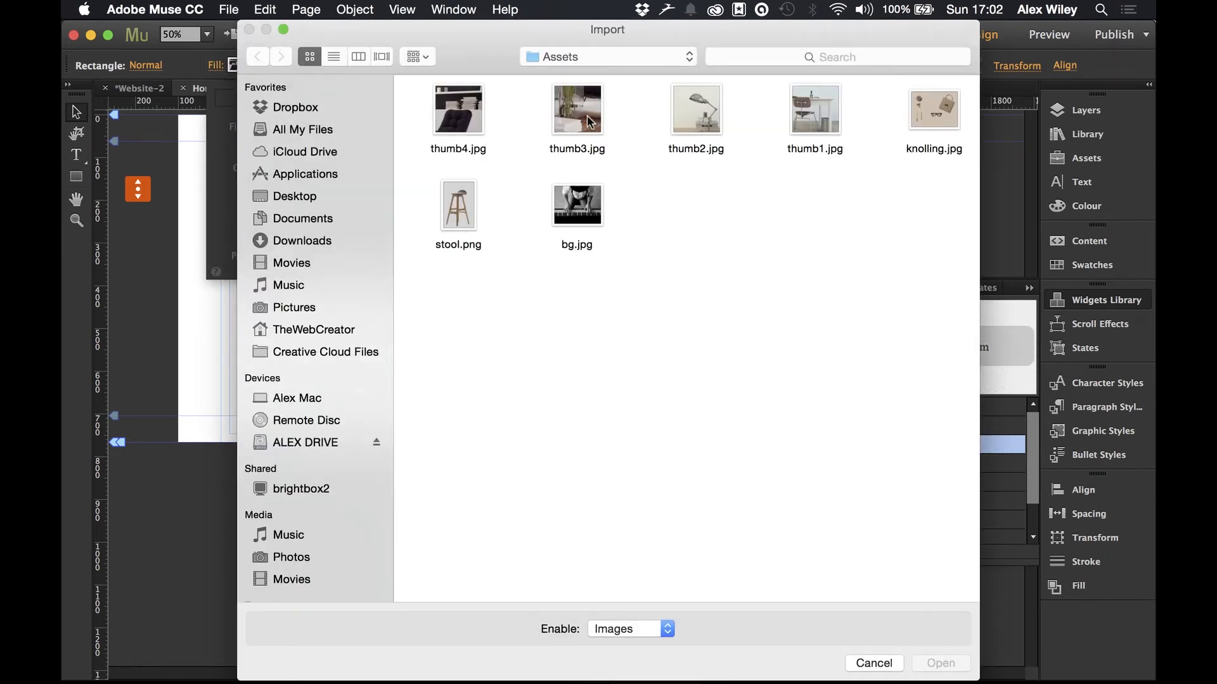
double_click(587, 116)
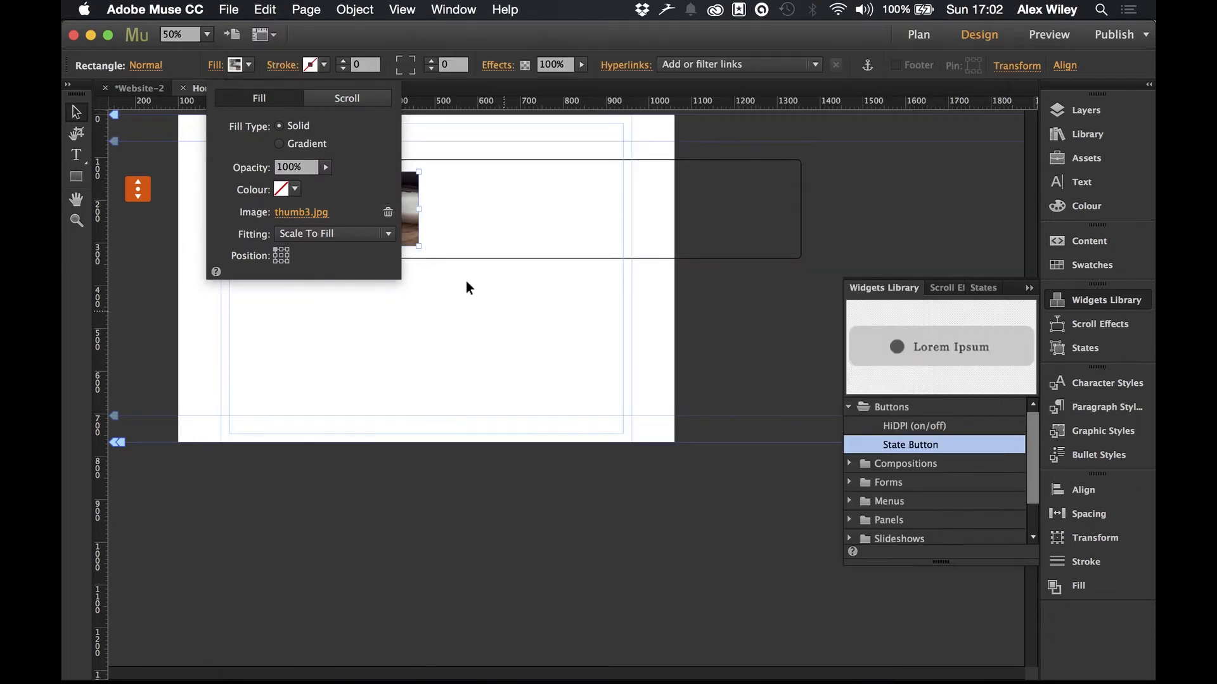
left_click(469, 288)
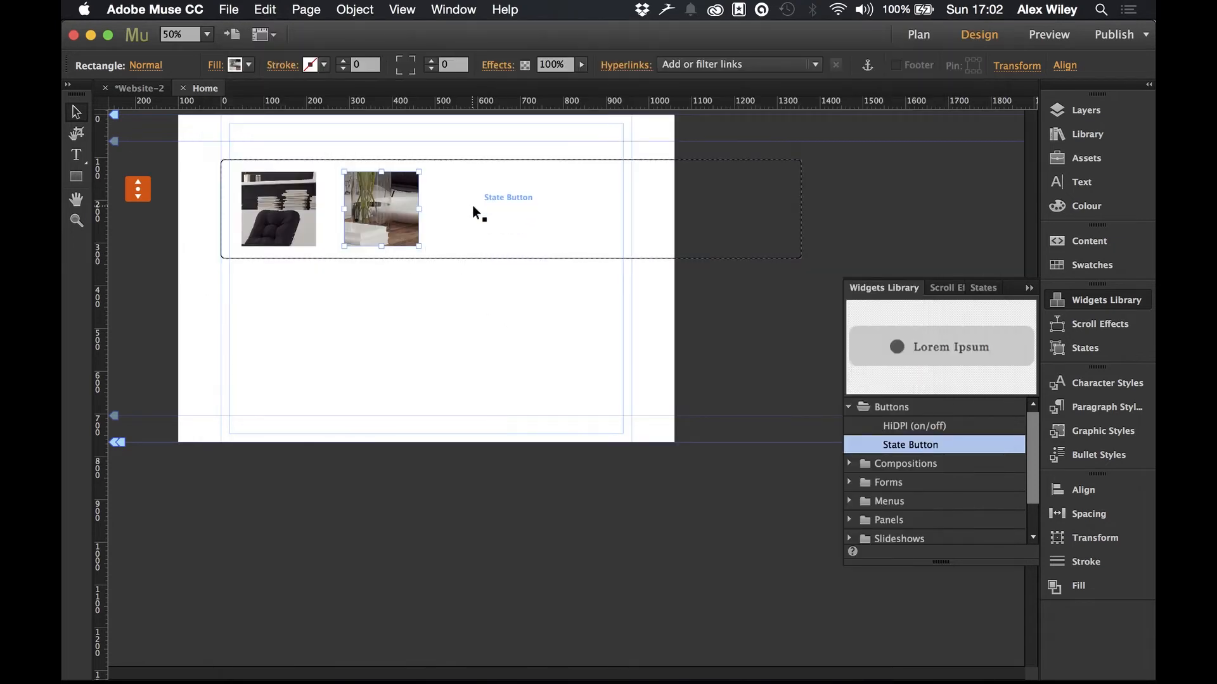
- Duplicate the plant image square to its right and replace the copy's fill image with thumb2.jpg
left_click_drag(387, 209, 489, 208)
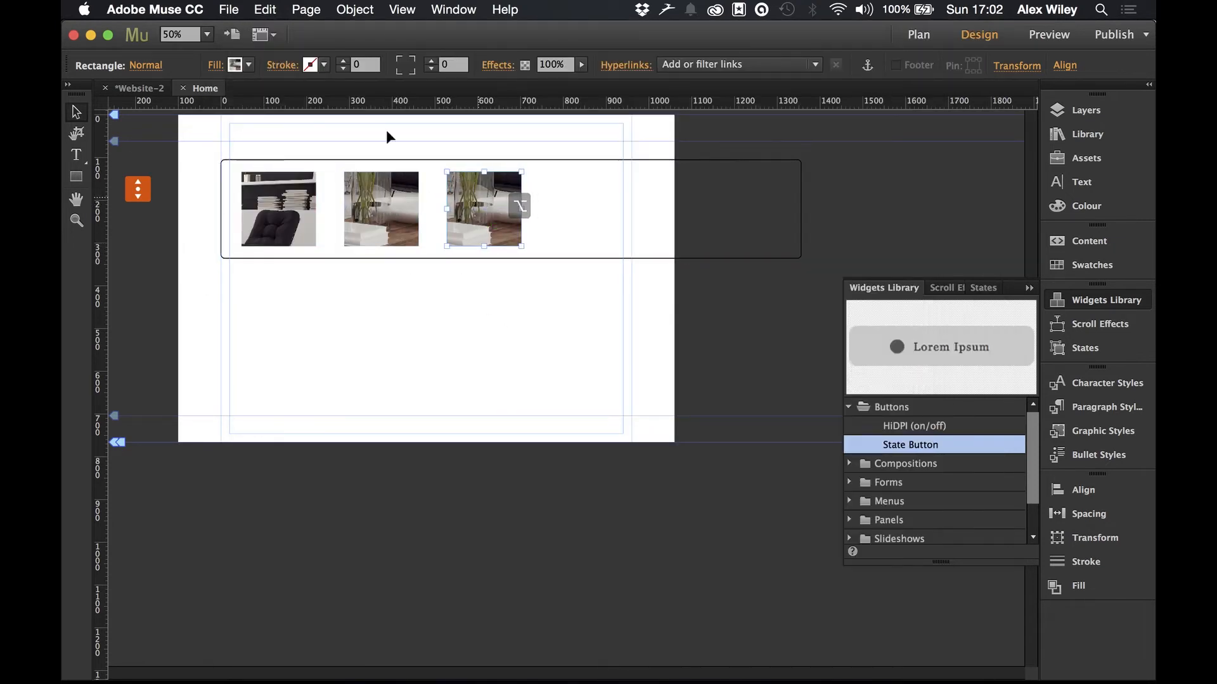
left_click(216, 66)
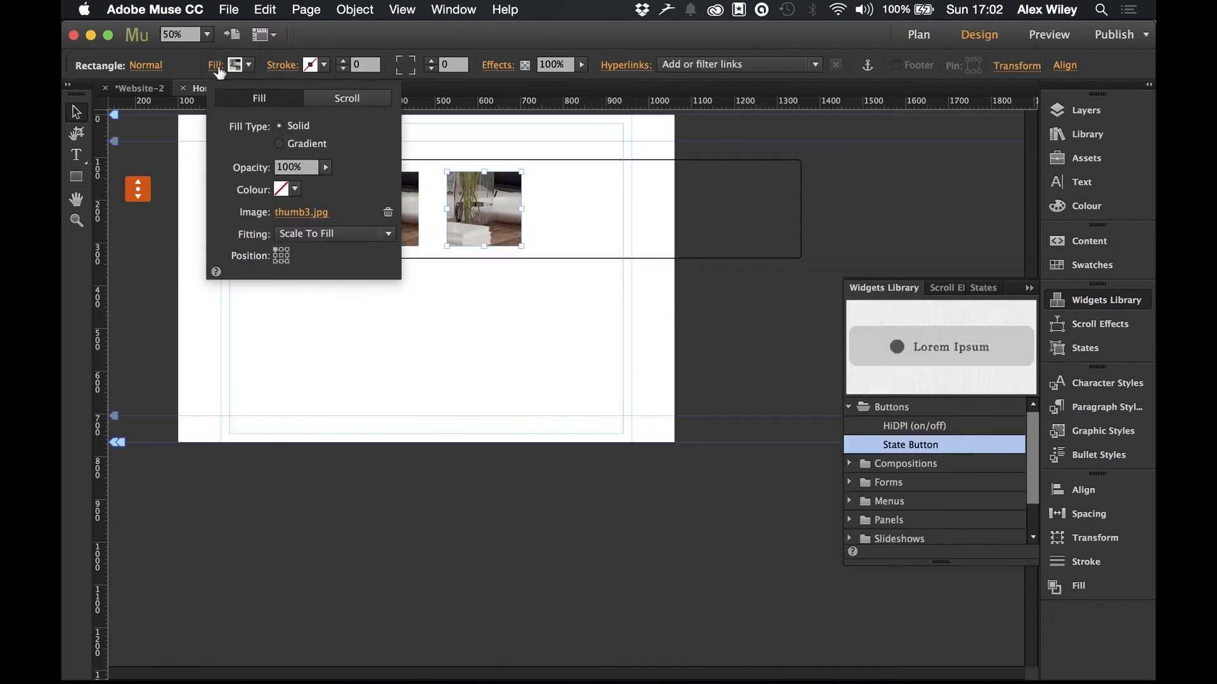
left_click(379, 211)
left_click(697, 109)
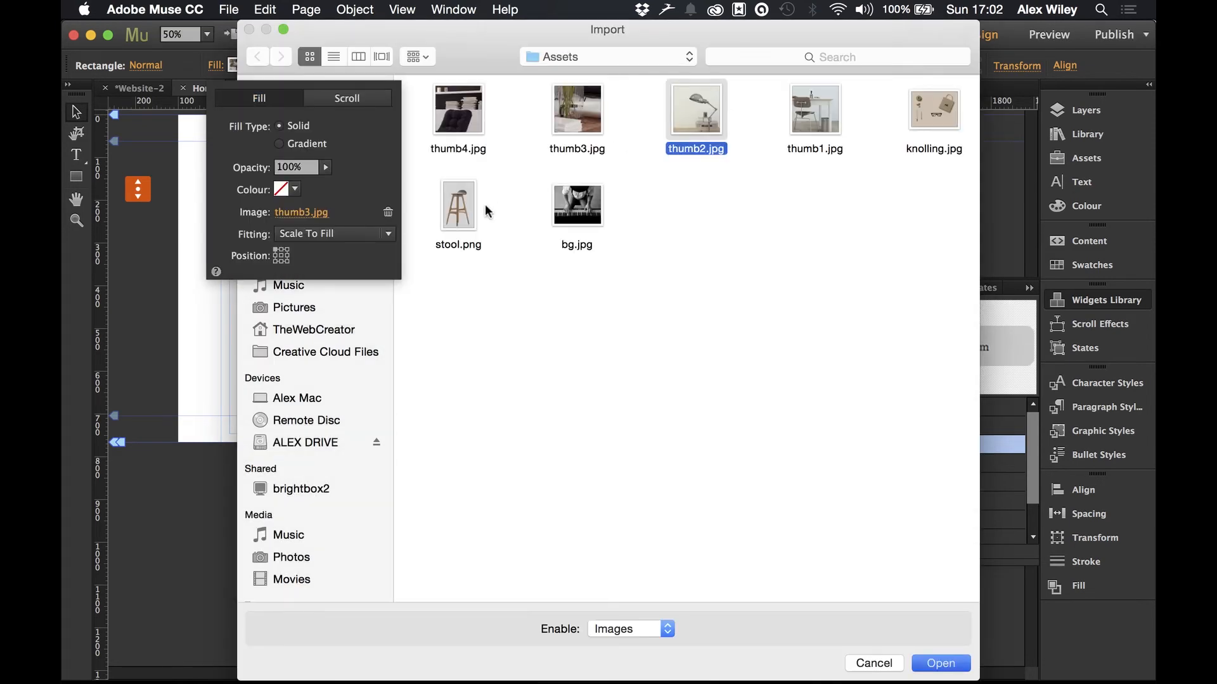
key("Return")
left_click(488, 193)
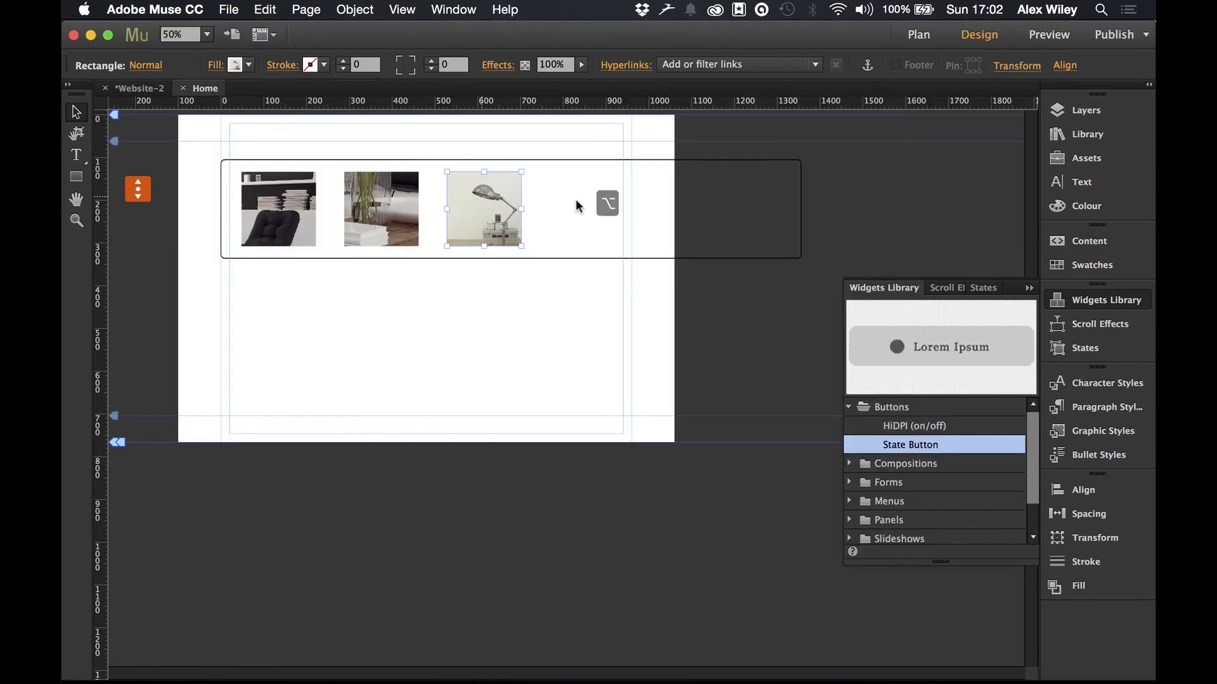
- Duplicate the lamp image square to its right and replace the copy's fill image with thumb1.jpg
left_click_drag(481, 212, 584, 213)
left_click(216, 65)
left_click(320, 212)
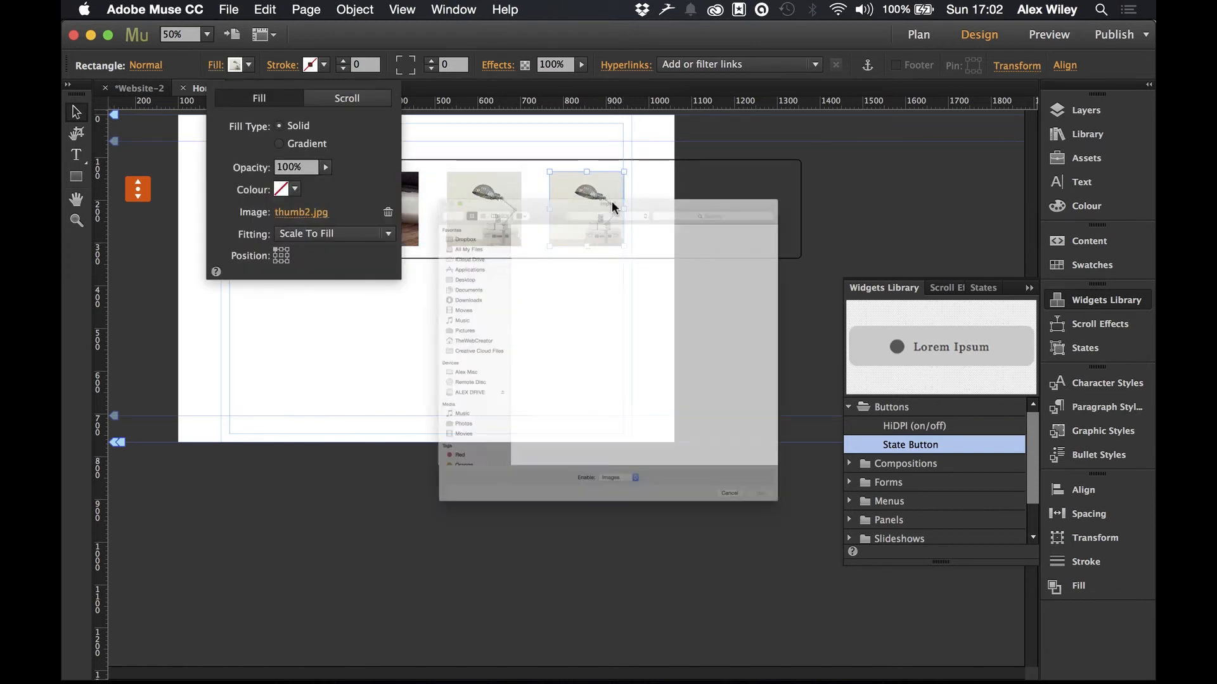
left_click(805, 121)
key("Return")
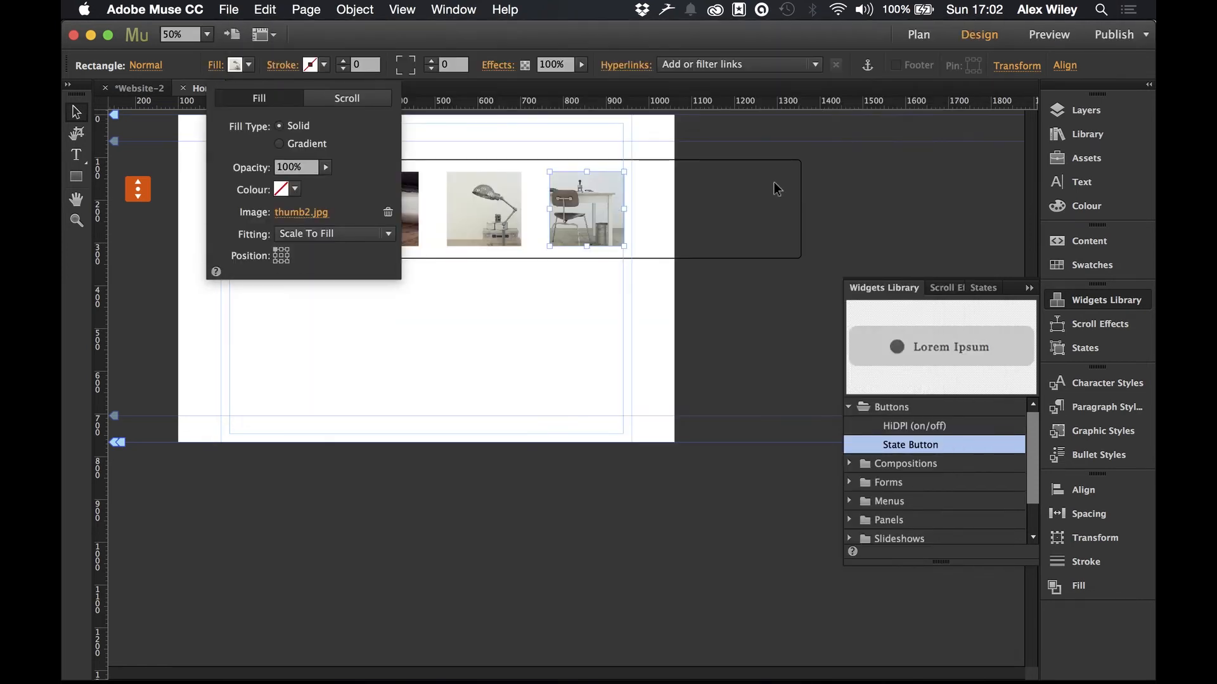
left_click(641, 324)
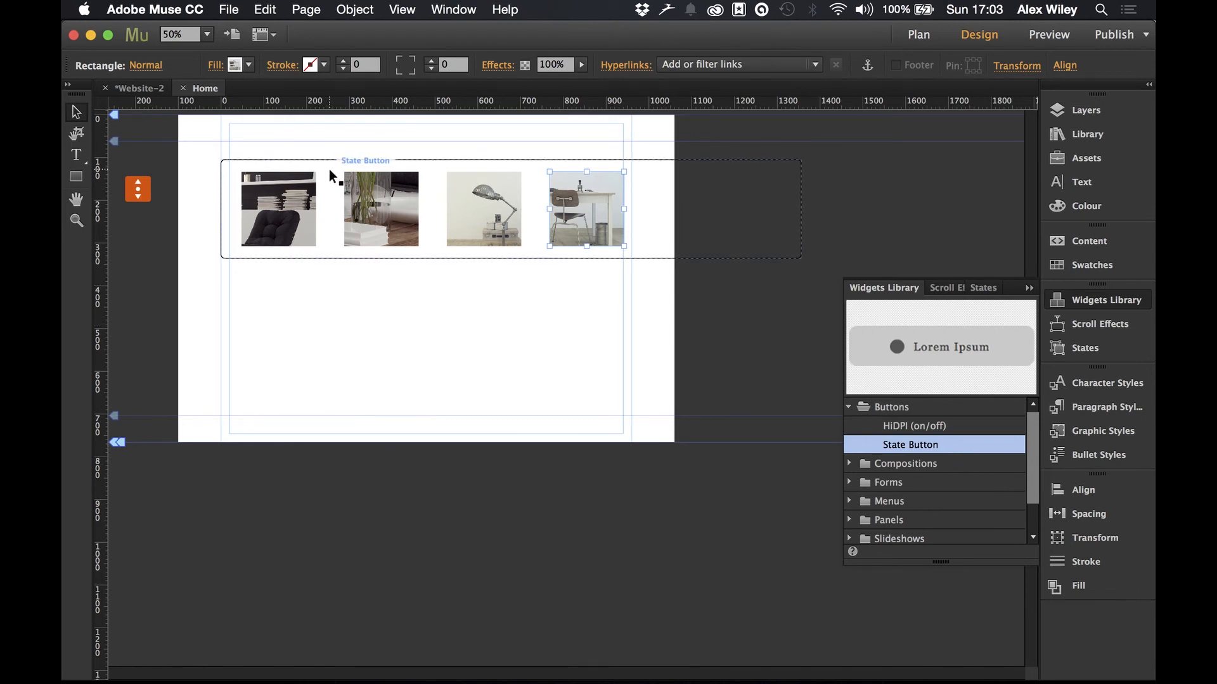
- Create a new graphic style from the state button container and name it scroll
left_click(331, 225)
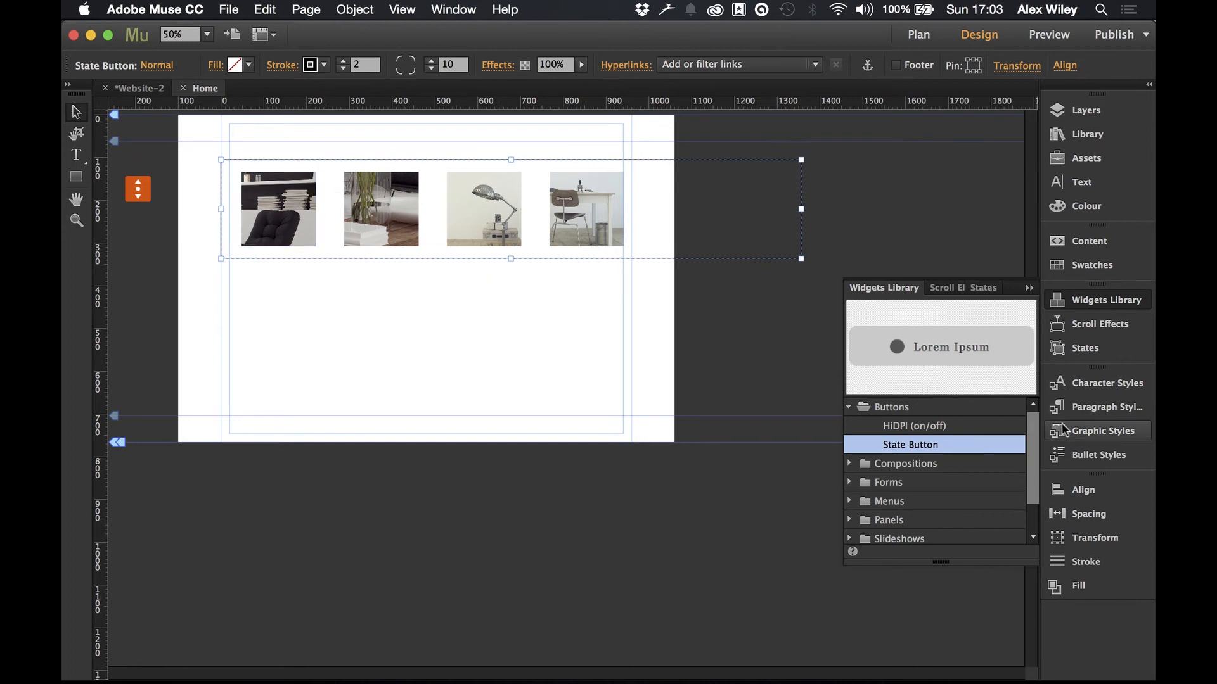
left_click(1078, 434)
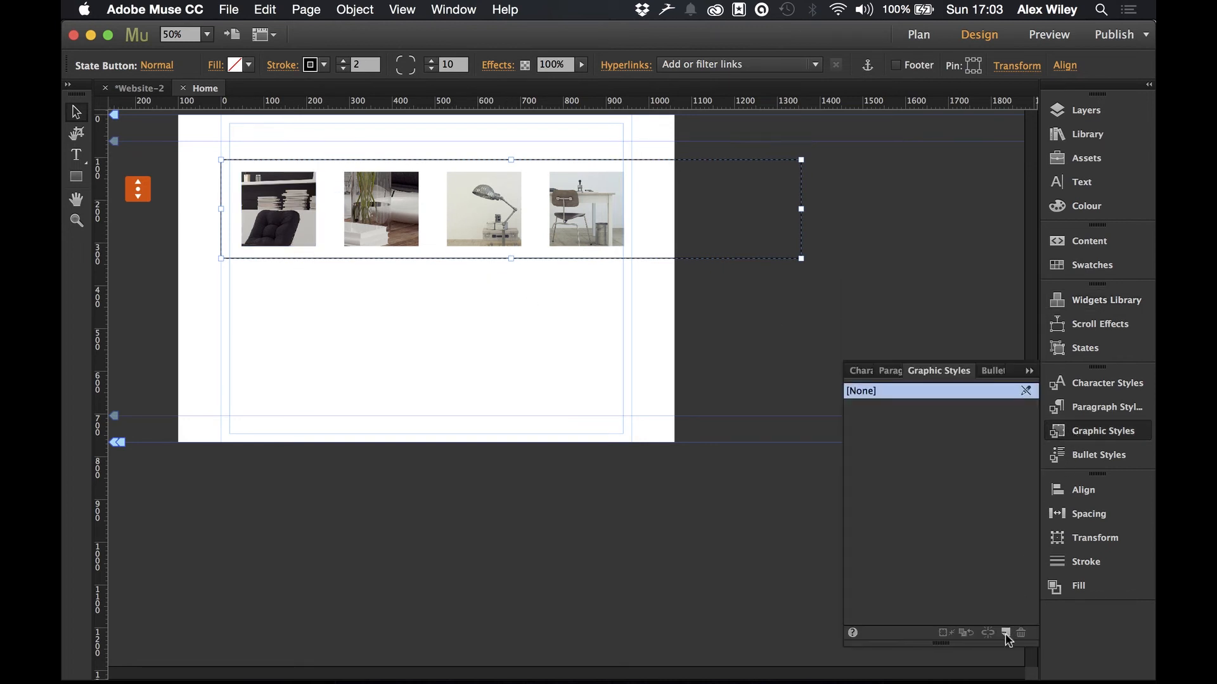
left_click(1006, 633)
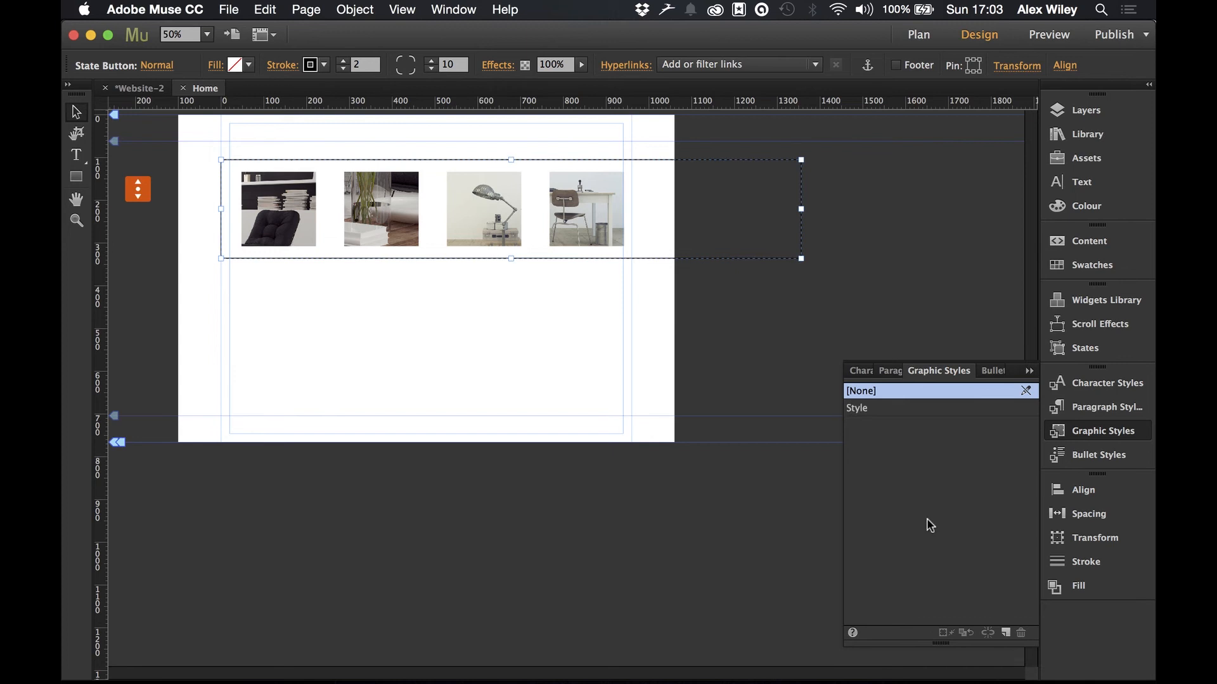
double_click(874, 413)
type("scroll")
key("Return")
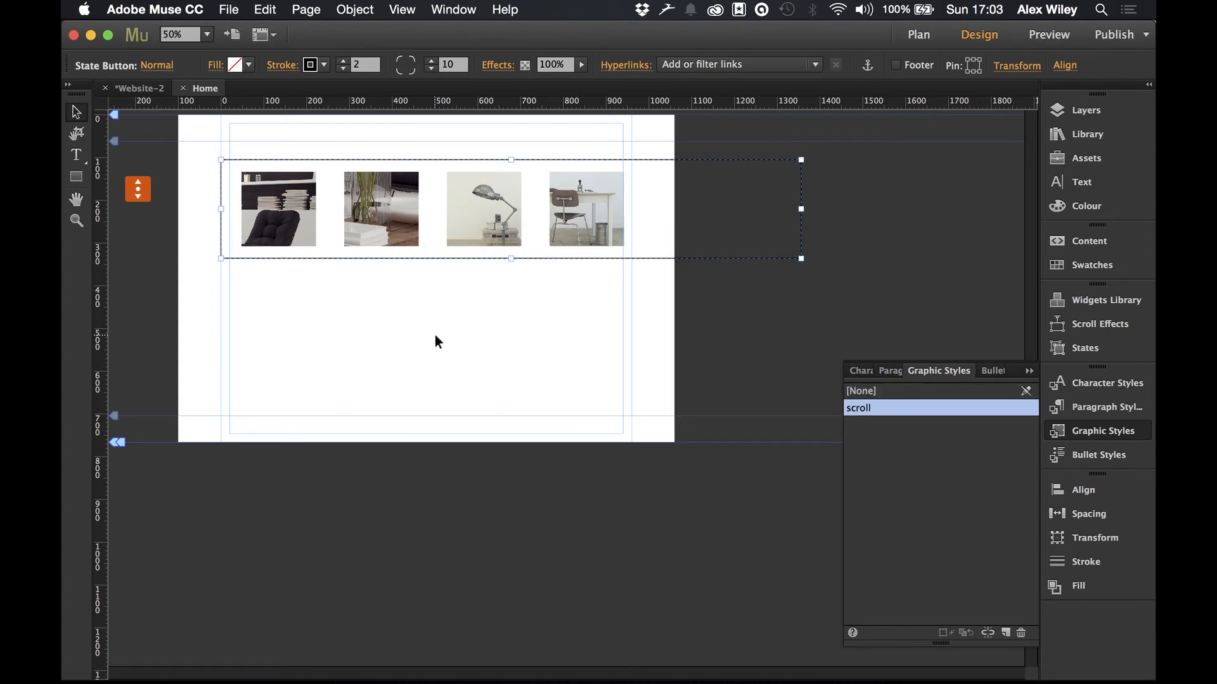
- Set the Custom Scrollbar widget's content height to 800 px and its scrollbar position to Left
left_click(159, 180)
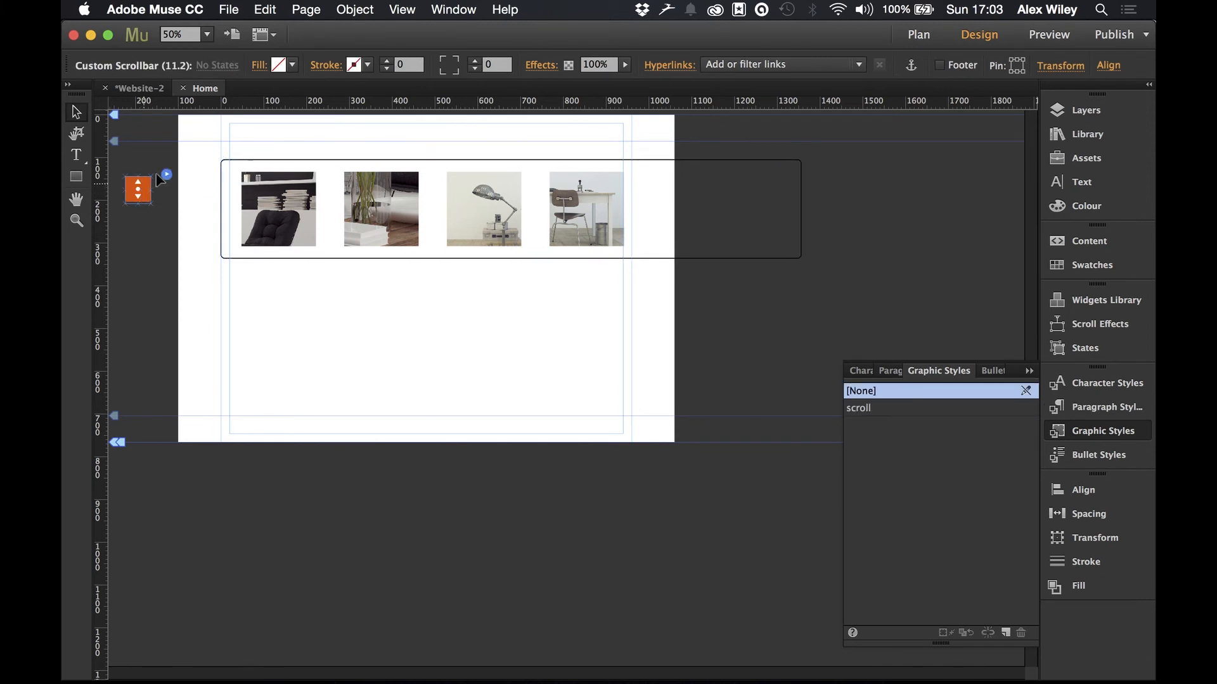
left_click(166, 174)
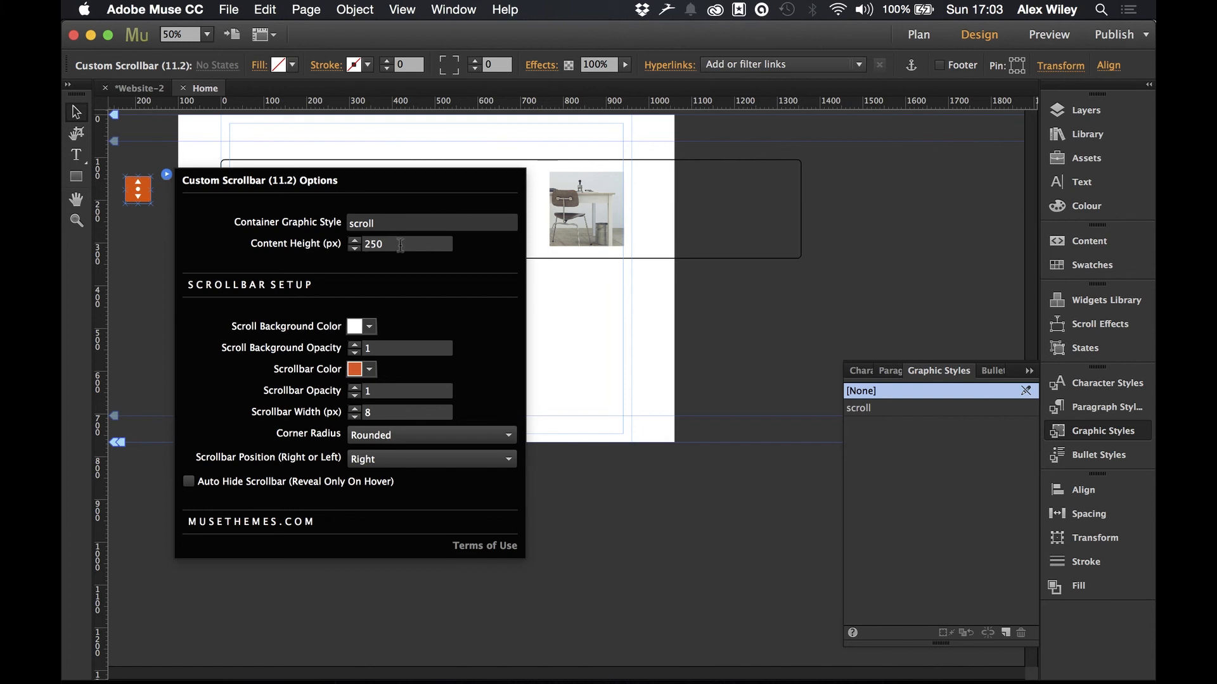
left_click(400, 245)
type("800")
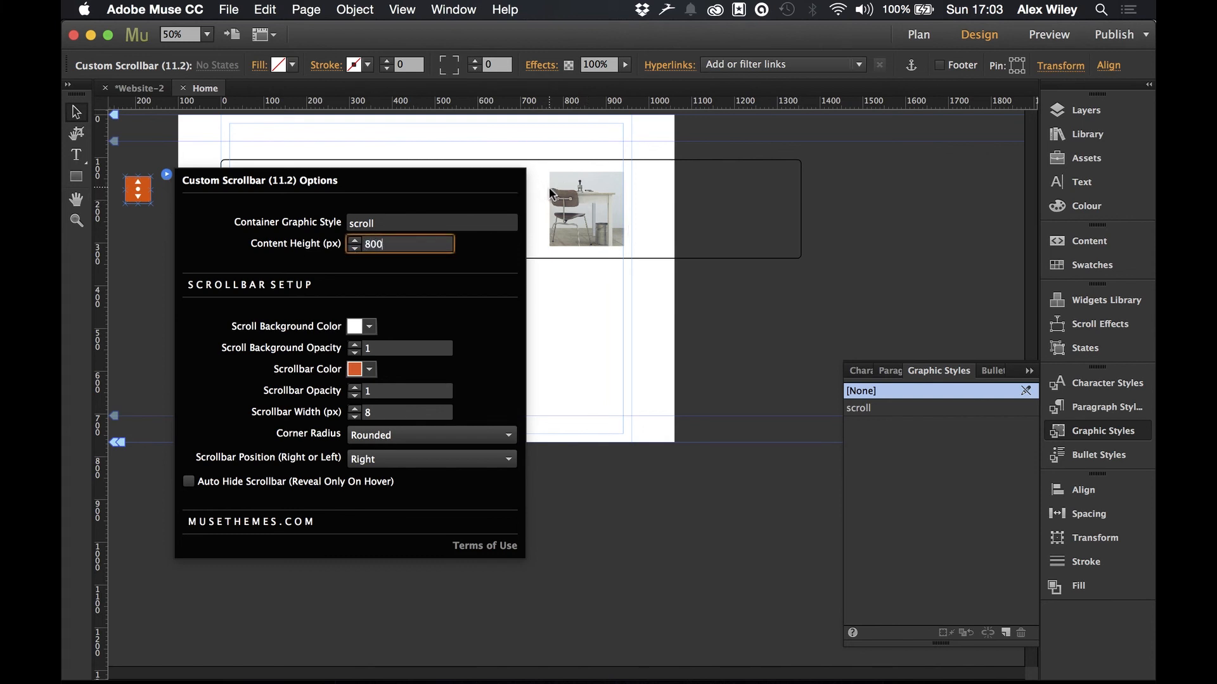
key("Return")
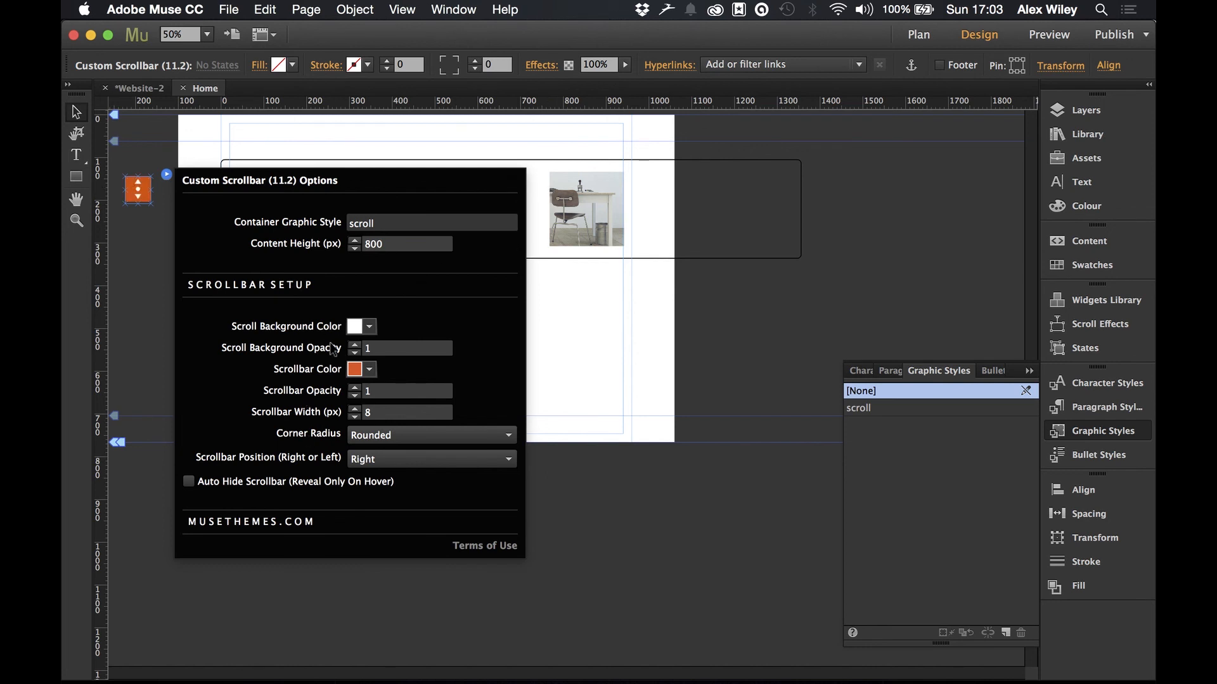
left_click(372, 460)
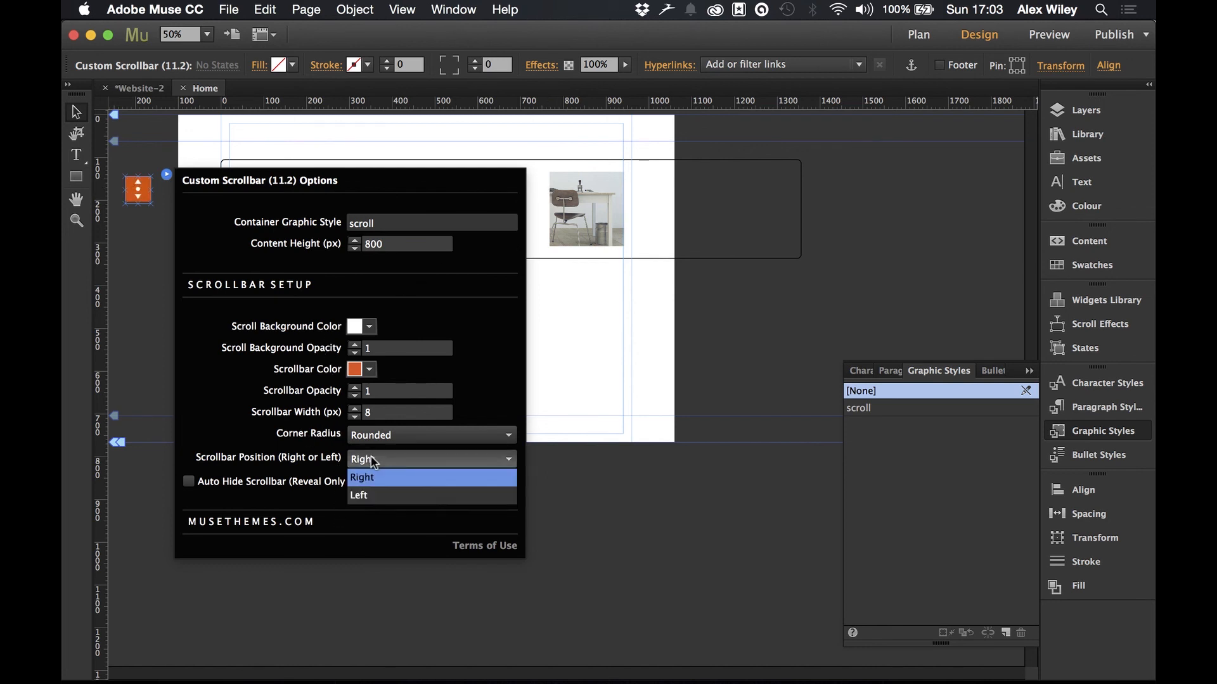
left_click(375, 497)
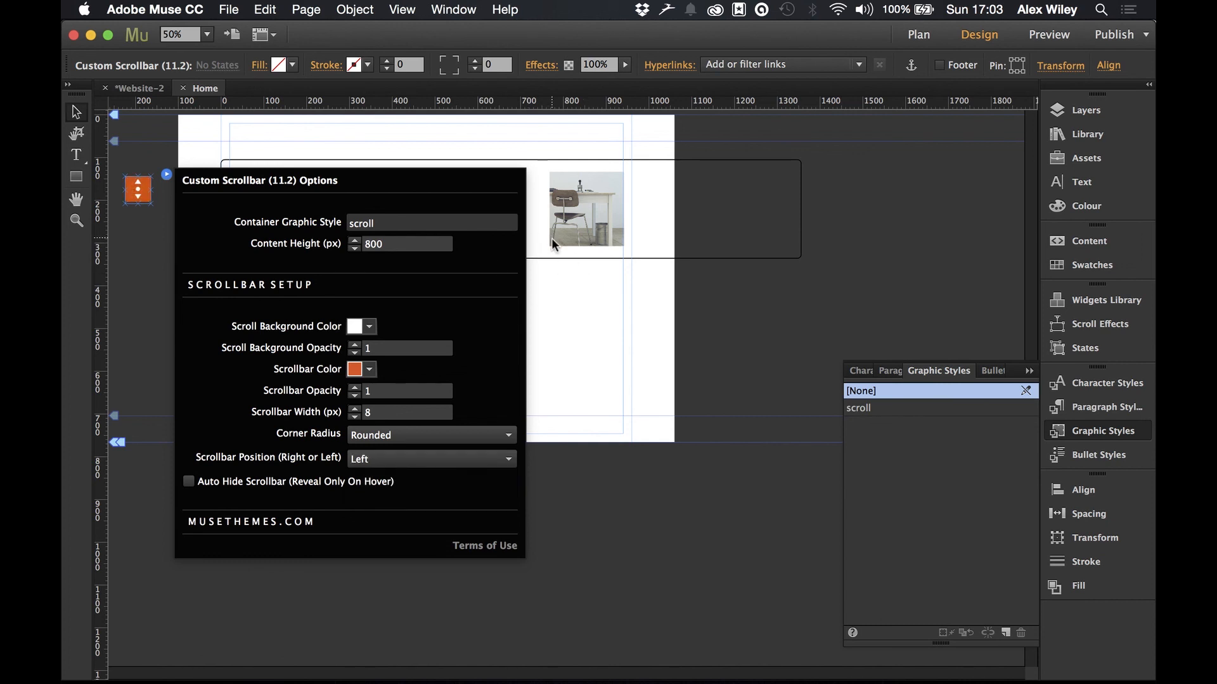
left_click(558, 309)
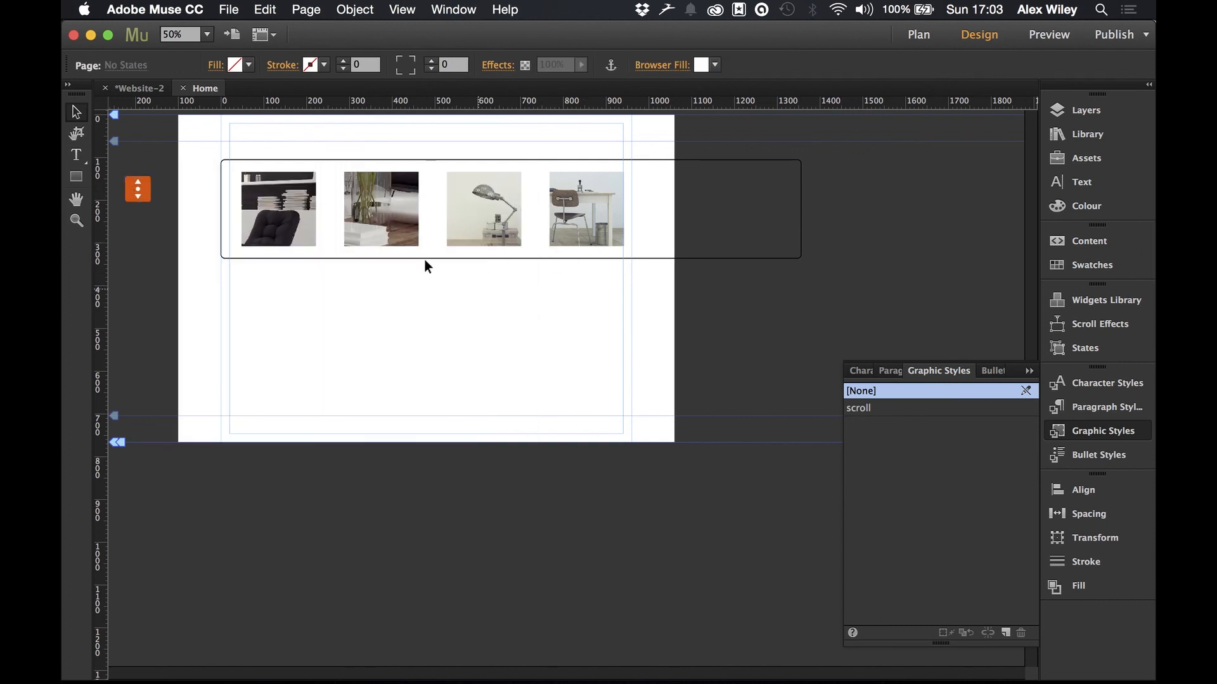
- Preview the page in the browser and test scrolling the thumbnail row horizontally in both directions
left_click(229, 10)
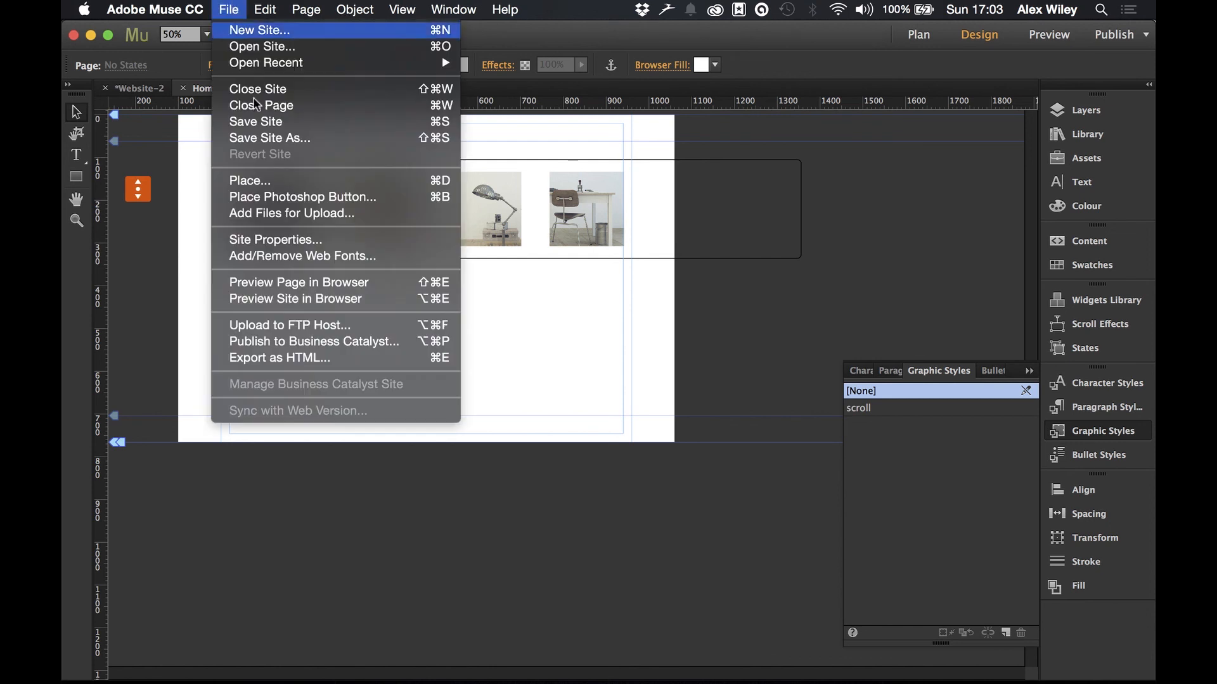
left_click(283, 284)
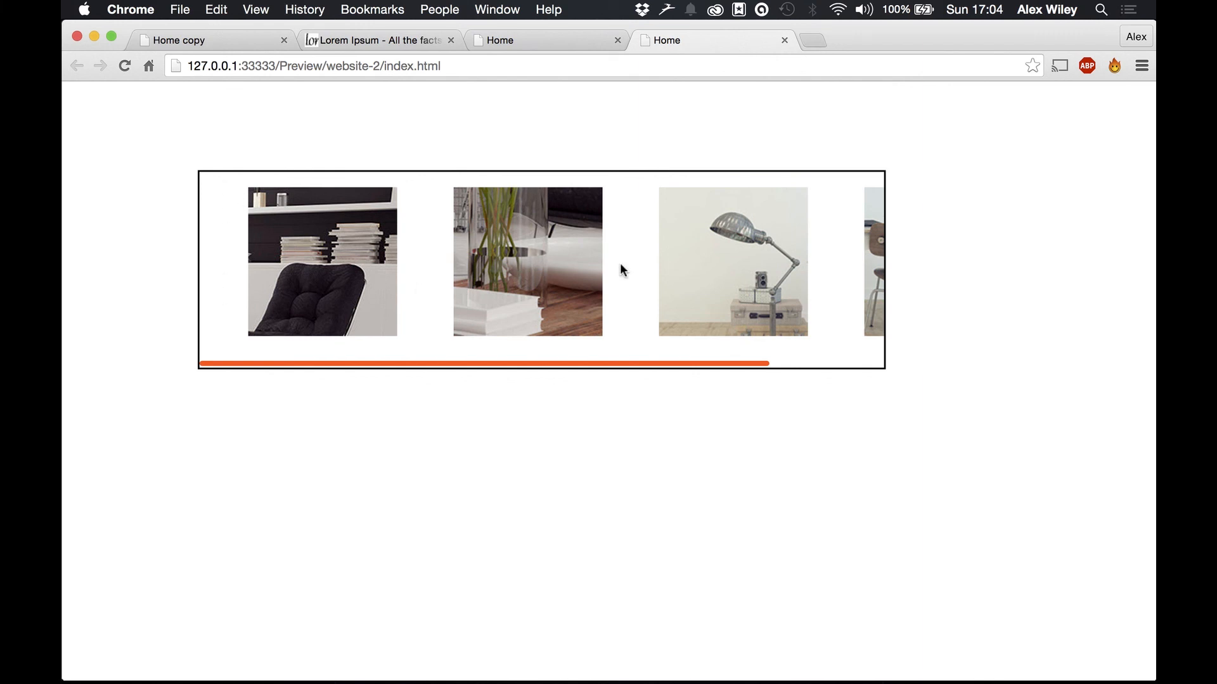
scroll(610, 274, "right", 5)
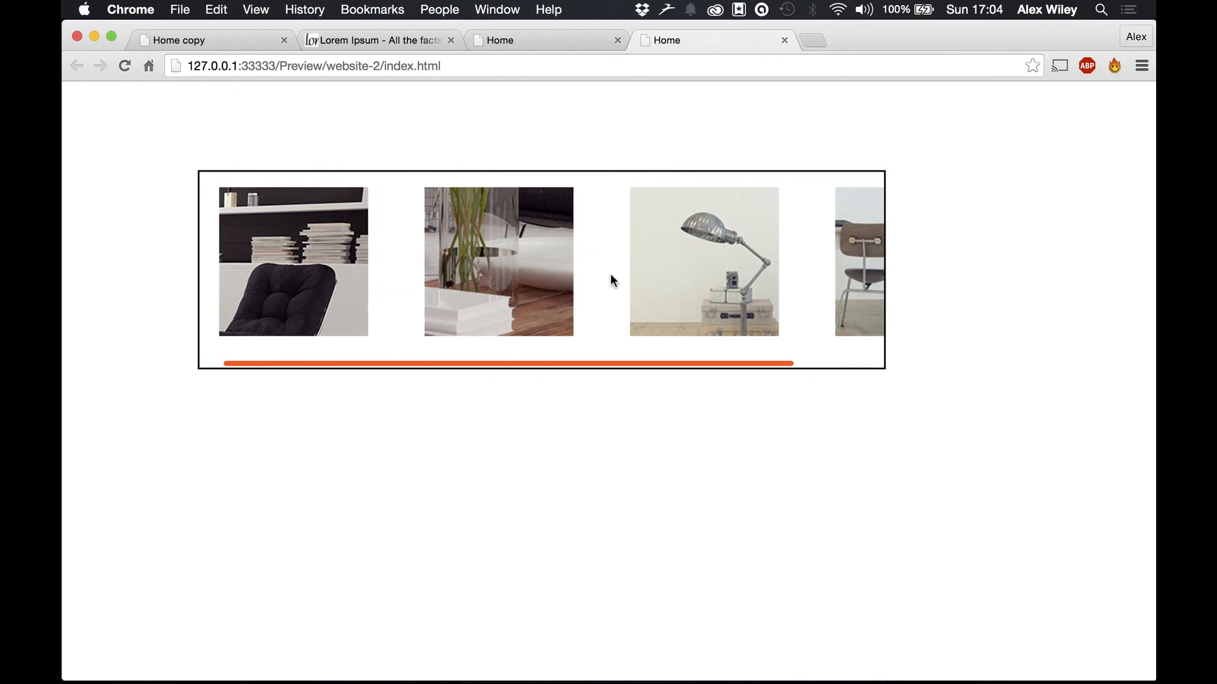
scroll(611, 275, "left", 3)
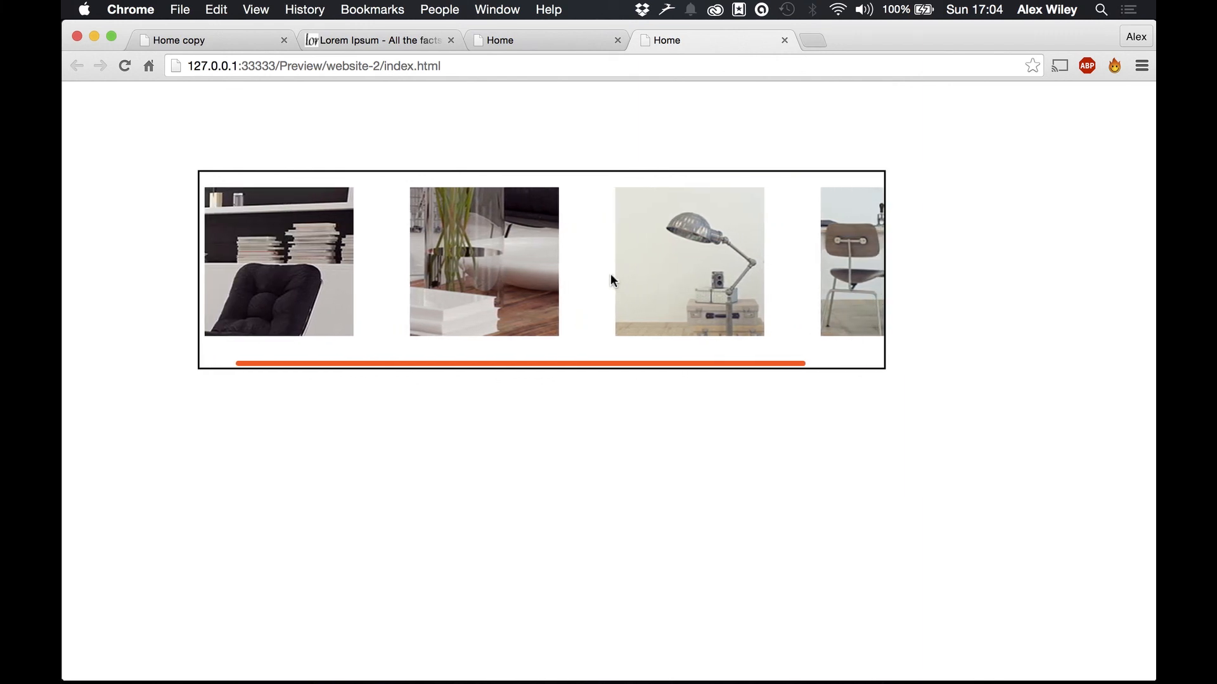
scroll(611, 274, "right", 4)
scroll(610, 274, "left", 3)
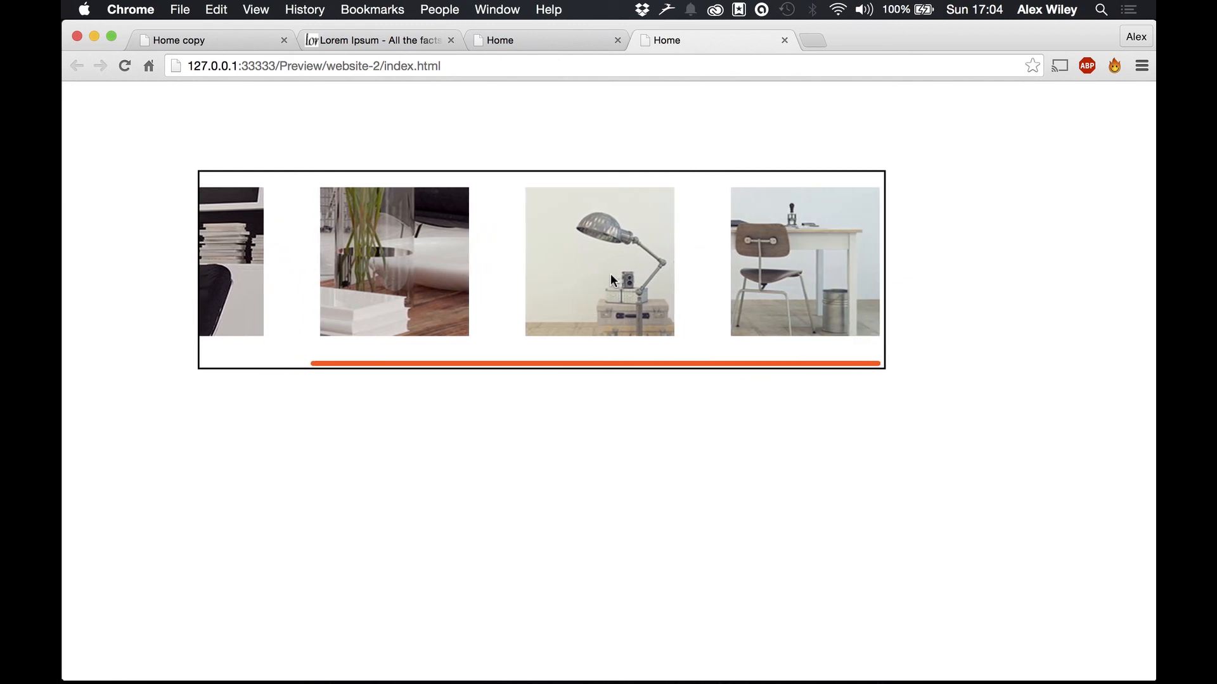
scroll(610, 273, "left", 2)
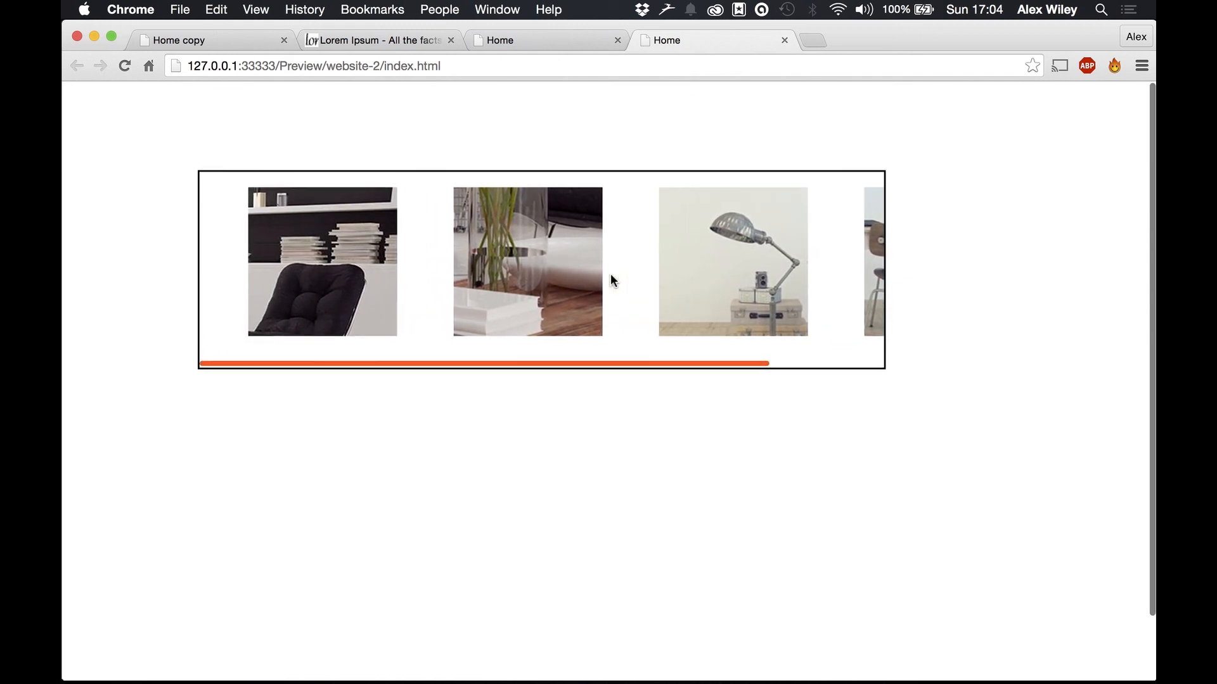